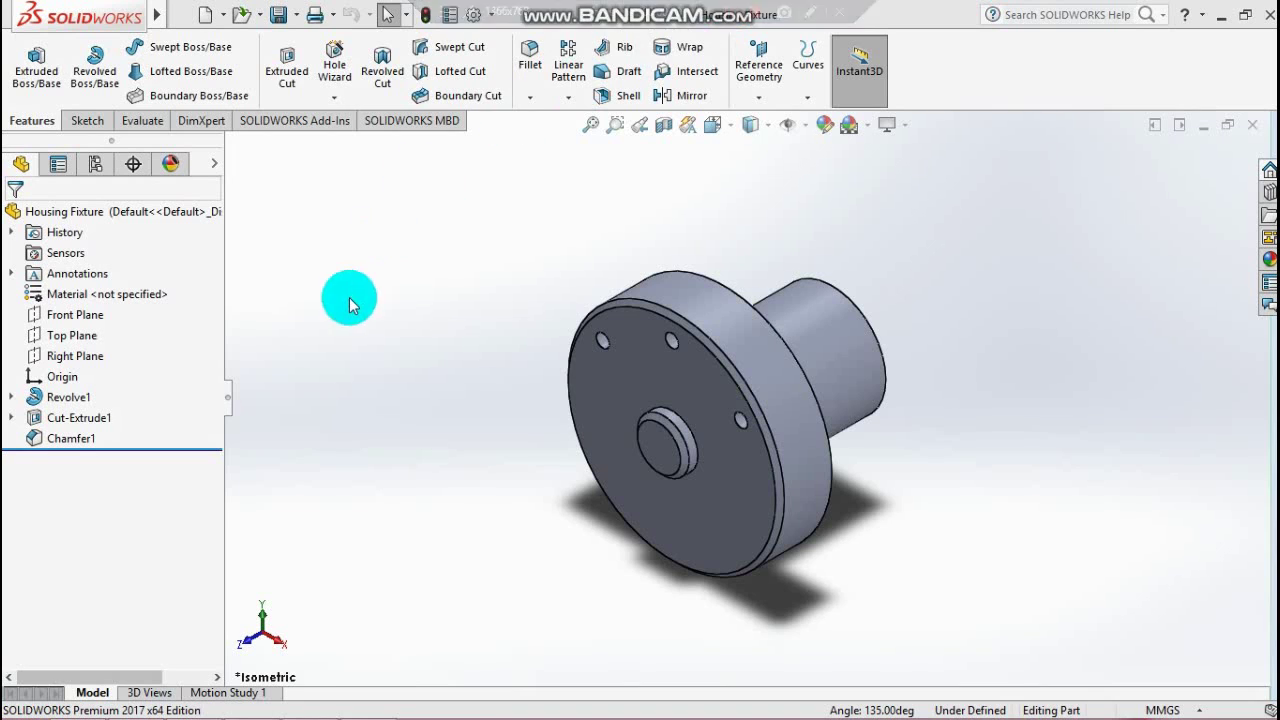
Create a new drawing on an A4 (ISO) sheet
click(205, 16)
click(810, 320)
click(706, 569)
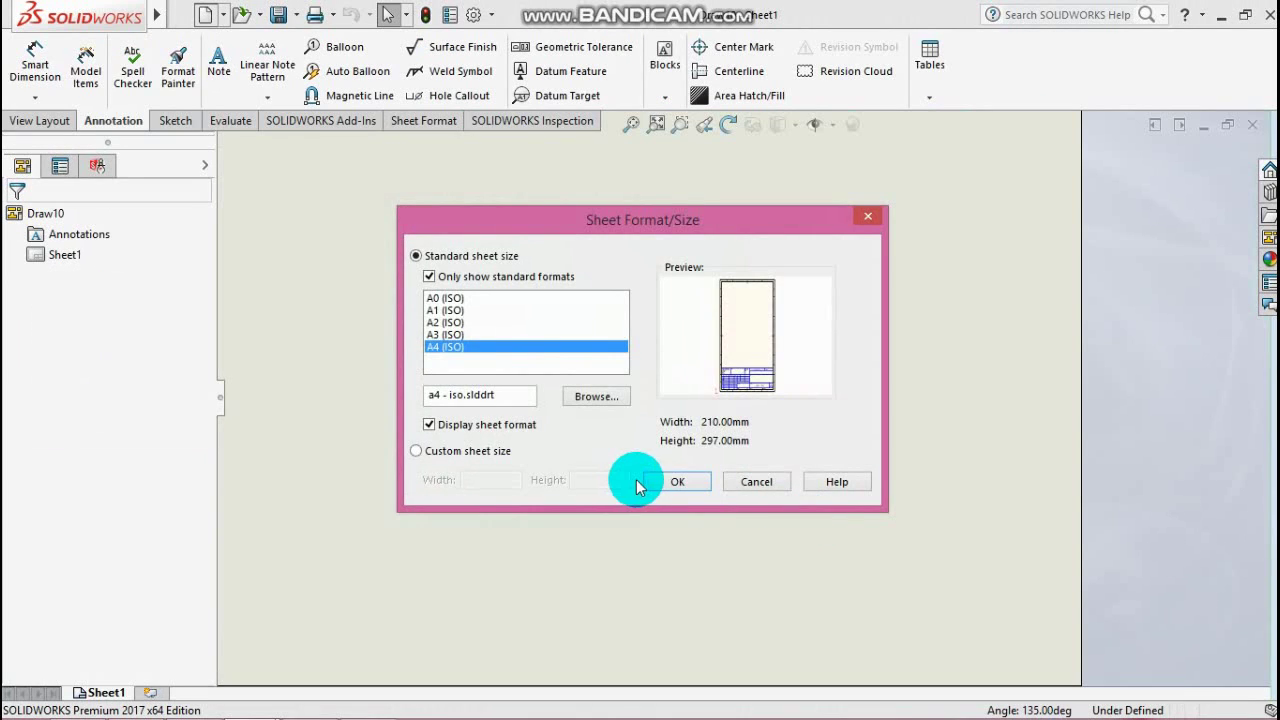
click(677, 482)
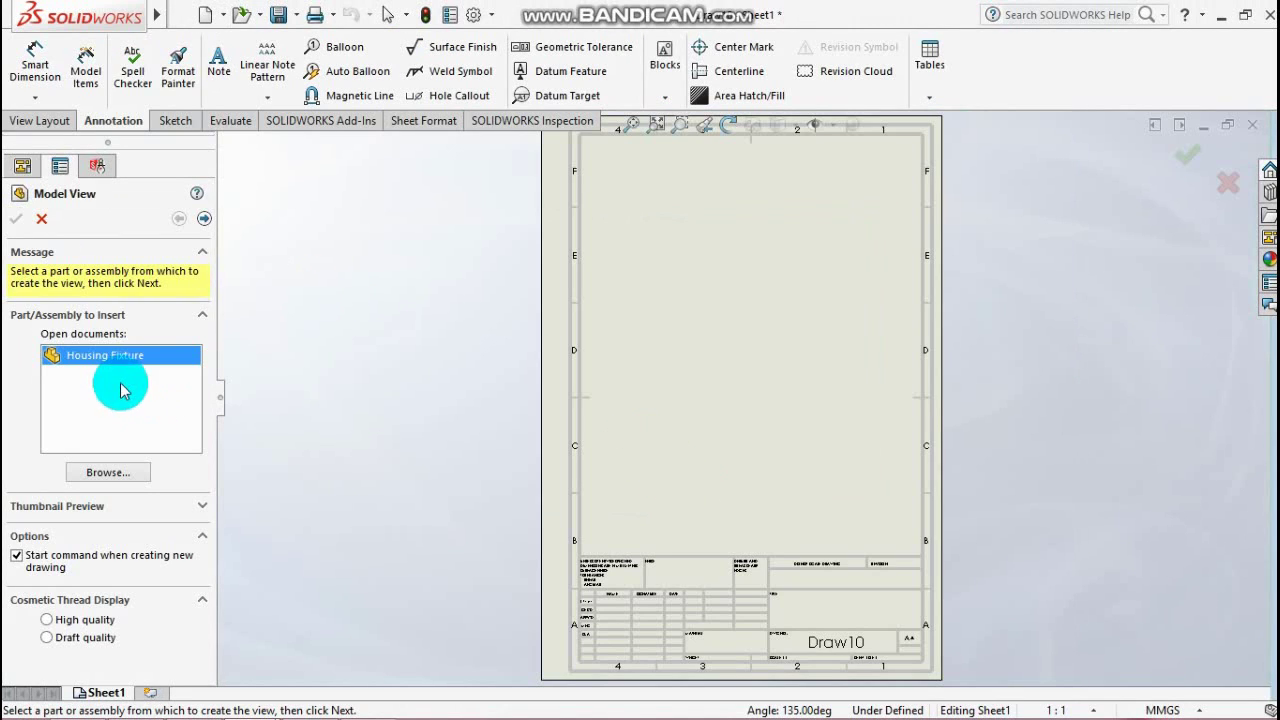
Place a Shaded With Edges isometric view of Housing Fixture at the sheet's top-right
double_click(112, 364)
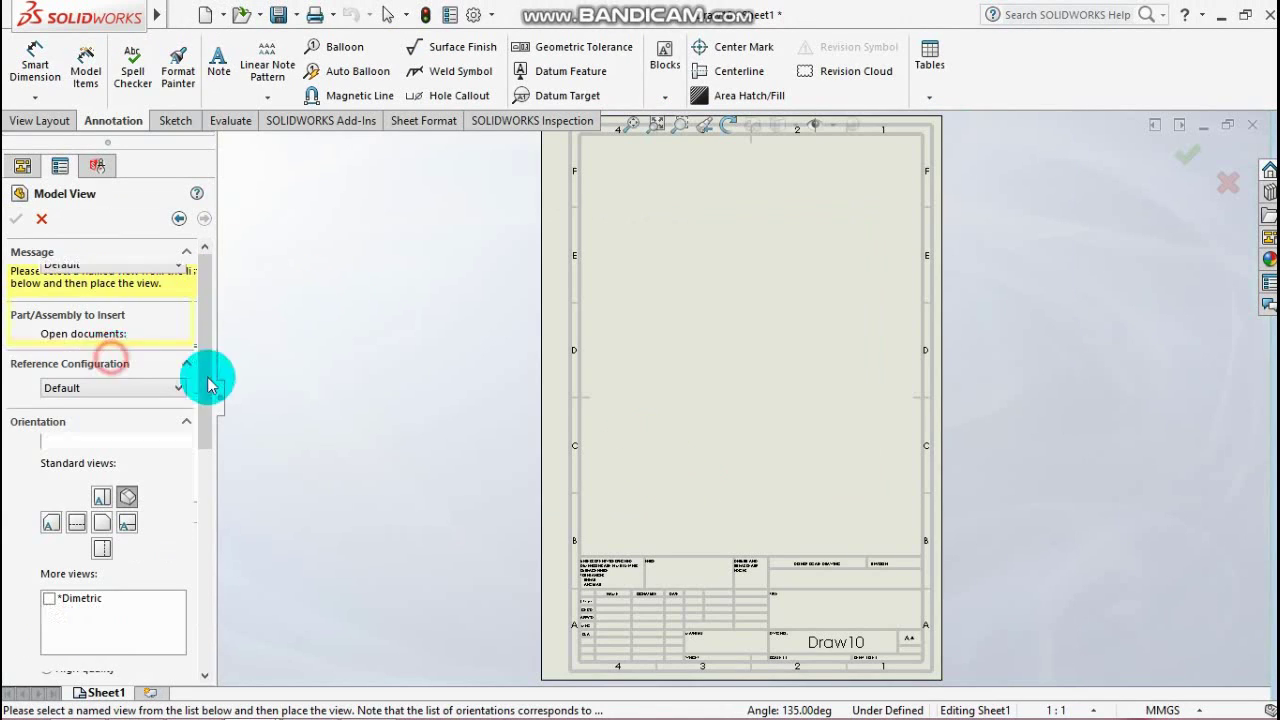
click(853, 233)
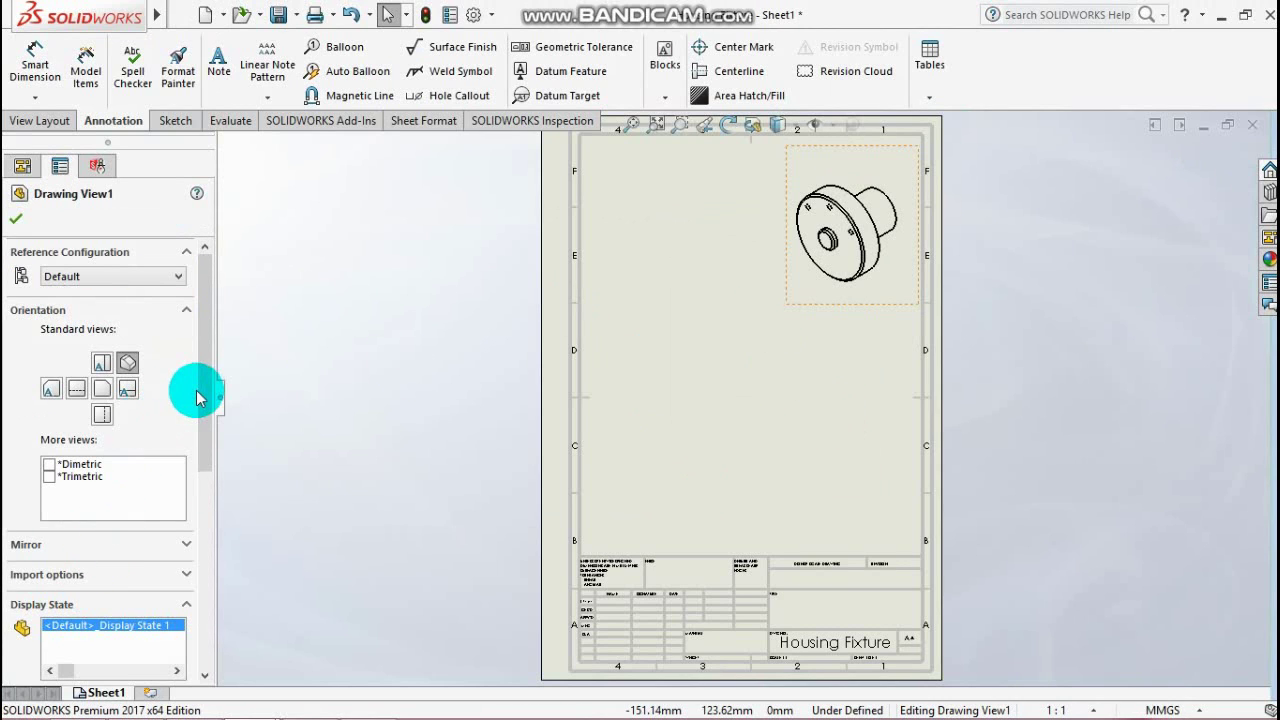
scroll(197, 471, down, 1)
scroll(197, 471, down, 2)
click(118, 569)
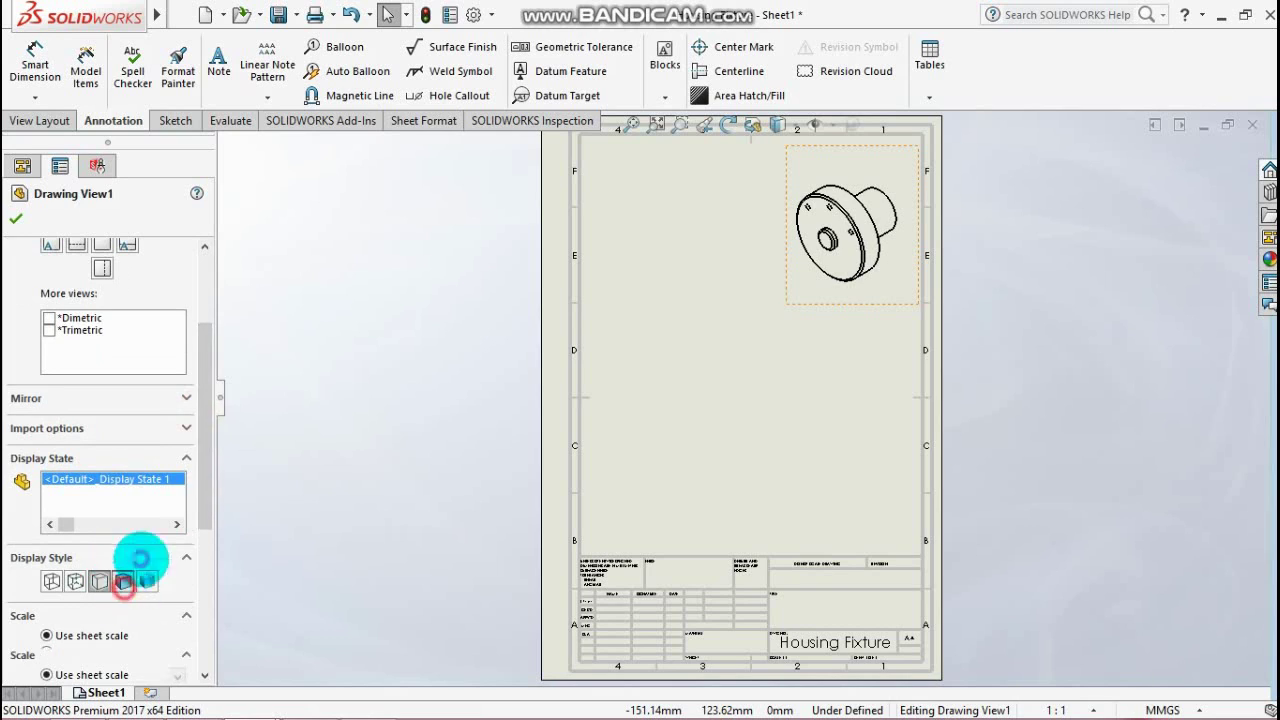
click(16, 218)
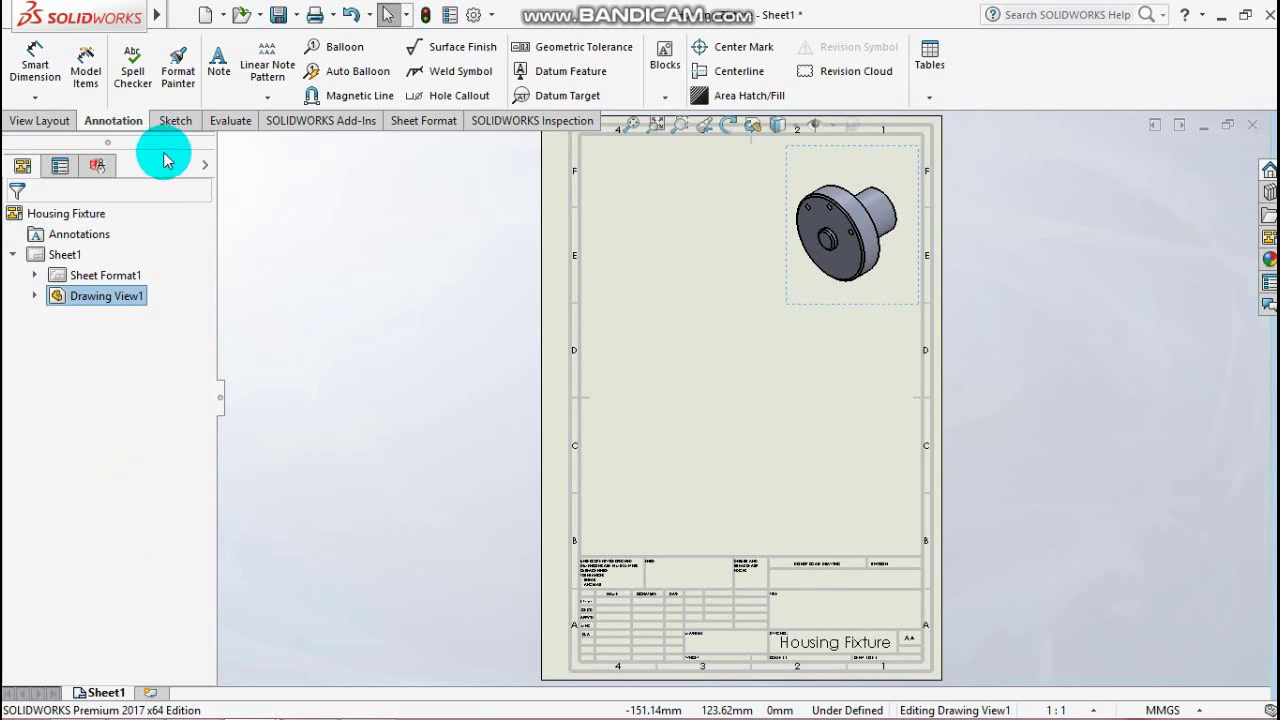
Add Standard 3 View front, top and side views of Housing Fixture and arrange them beside the isometric
click(36, 119)
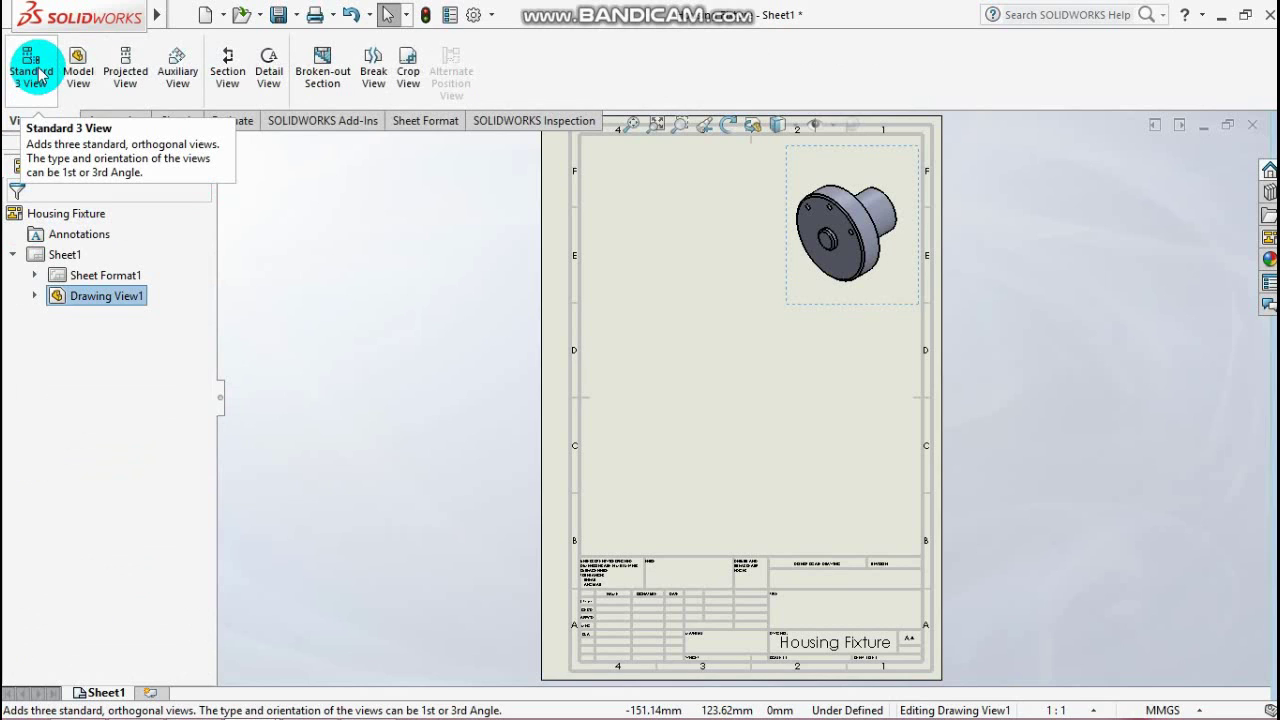
click(38, 72)
double_click(93, 295)
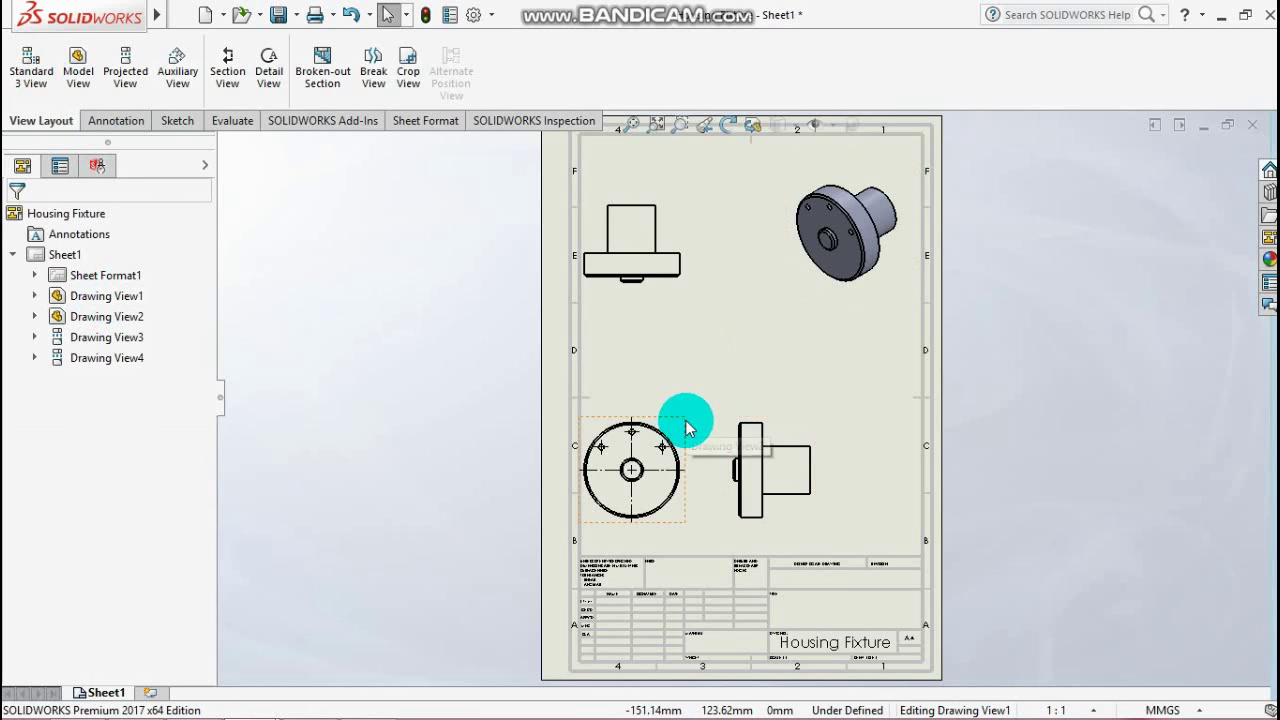
drag(686, 428, 700, 383)
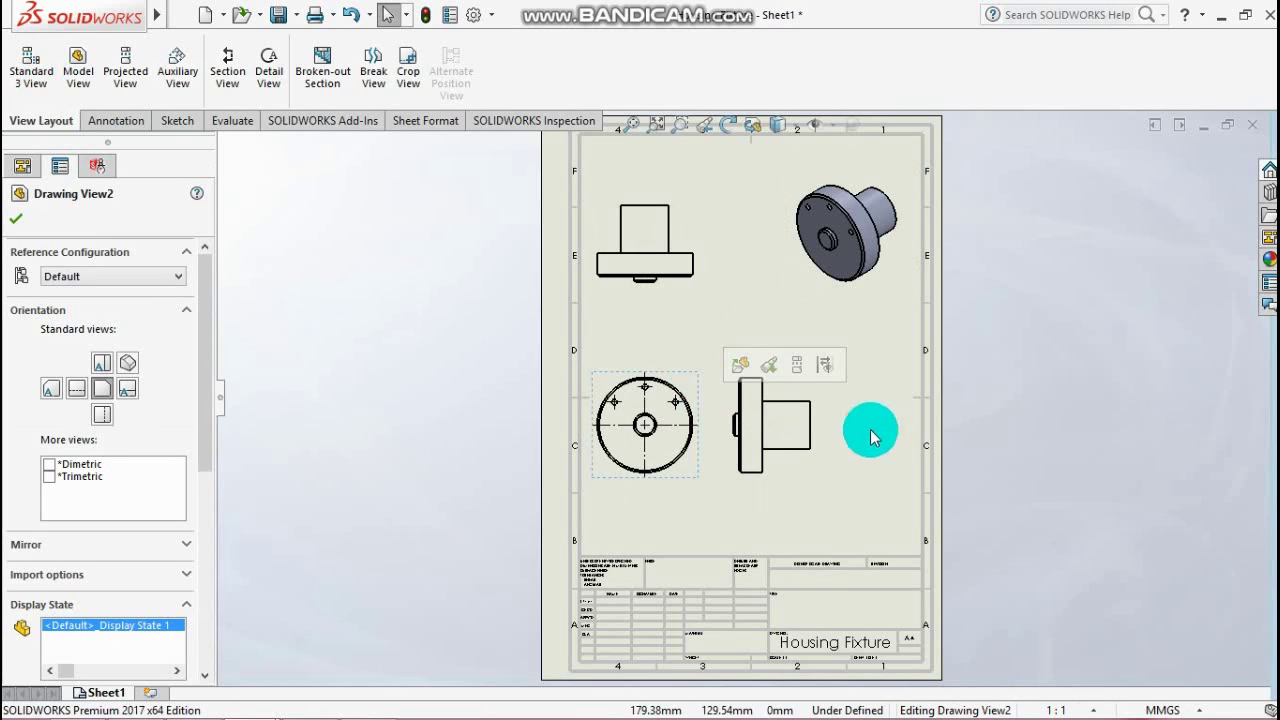
drag(817, 425, 864, 428)
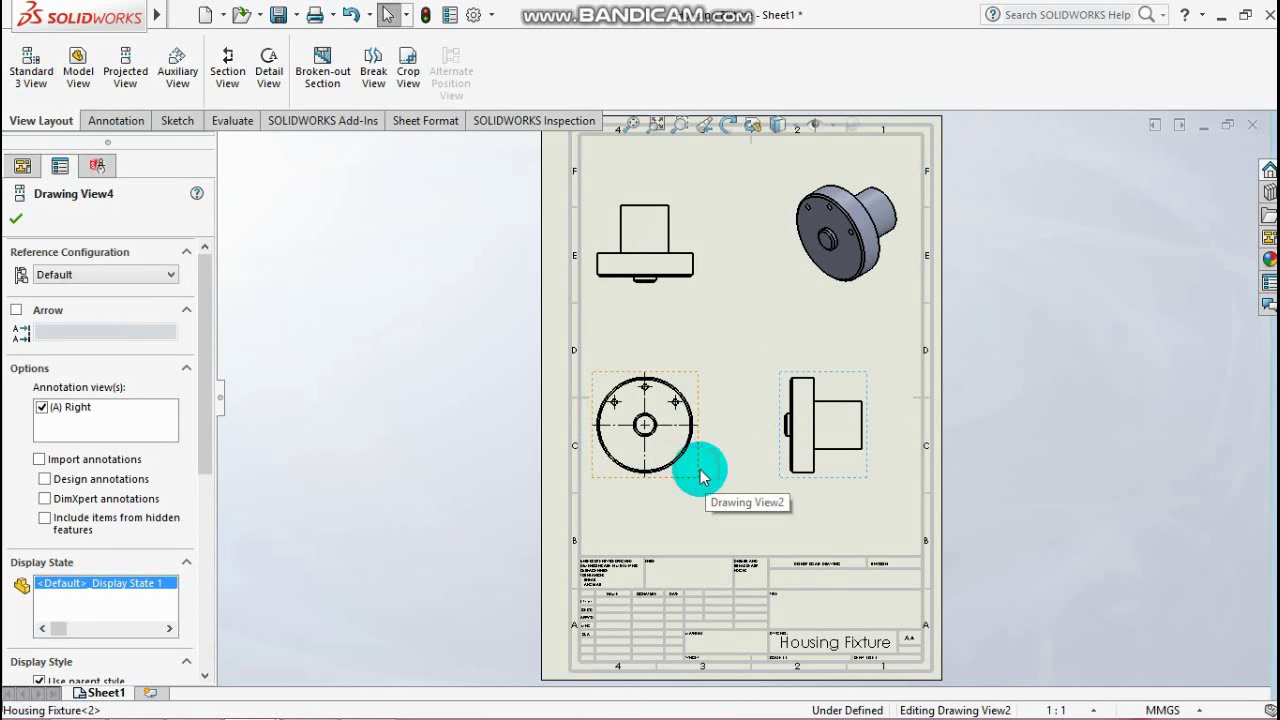
drag(700, 477, 710, 470)
click(828, 418)
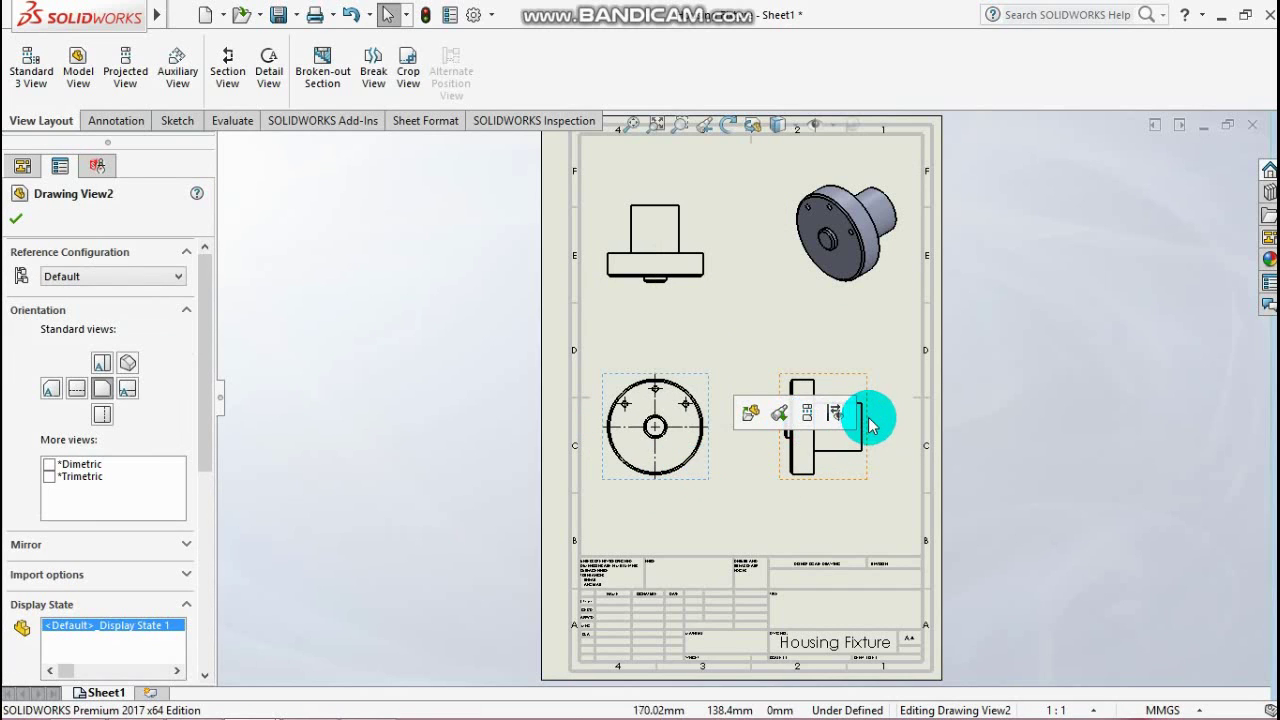
click(870, 425)
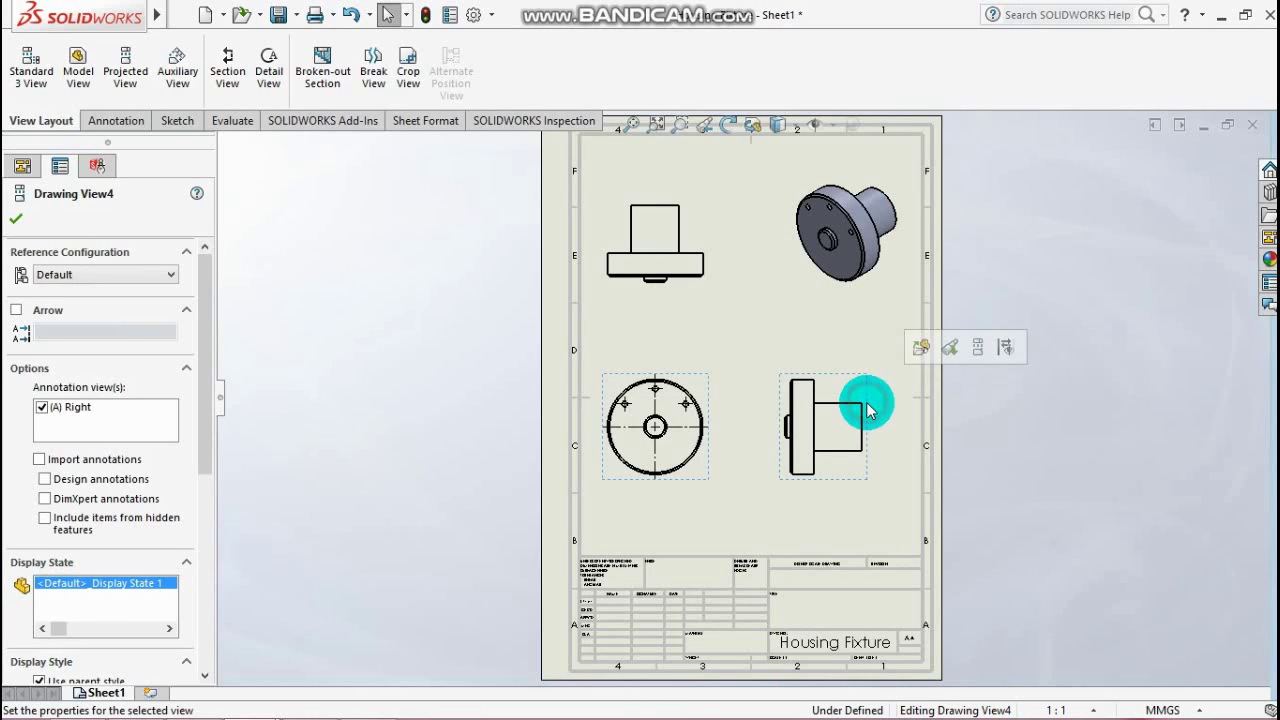
Delete the side and top views and move the circular front view up the sheet
key(Delete)
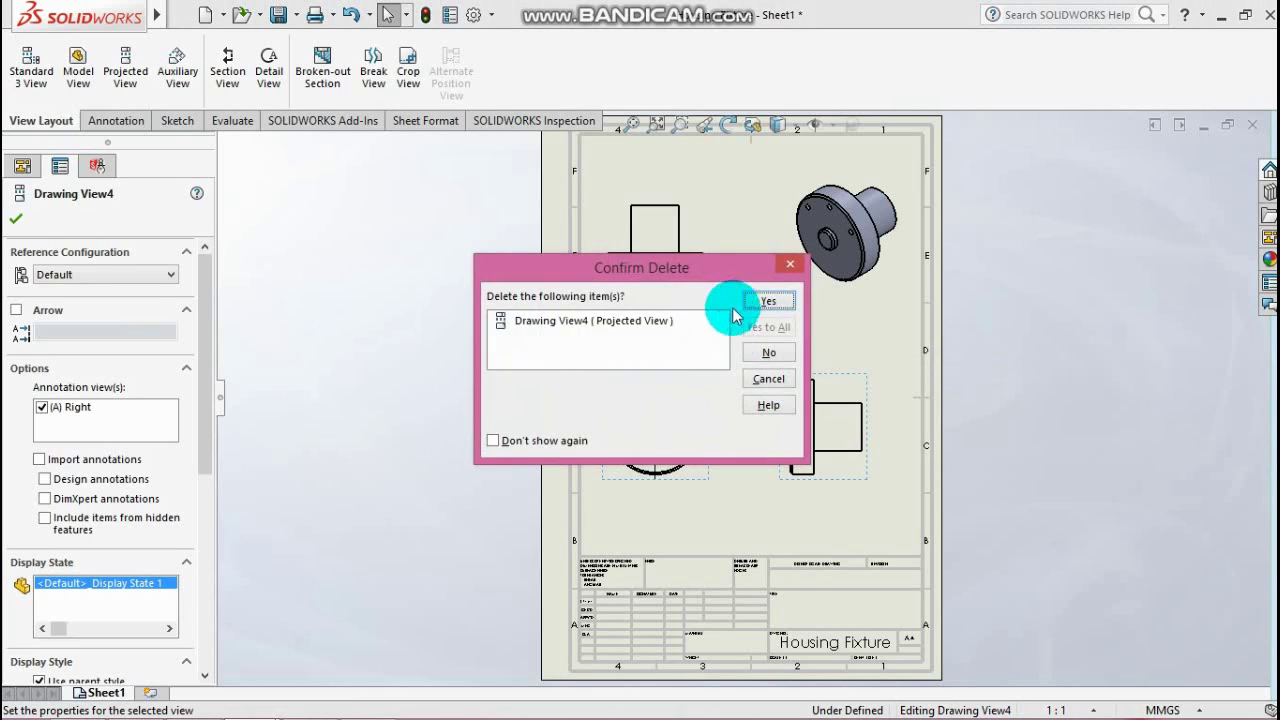
click(758, 298)
click(700, 290)
key(Delete)
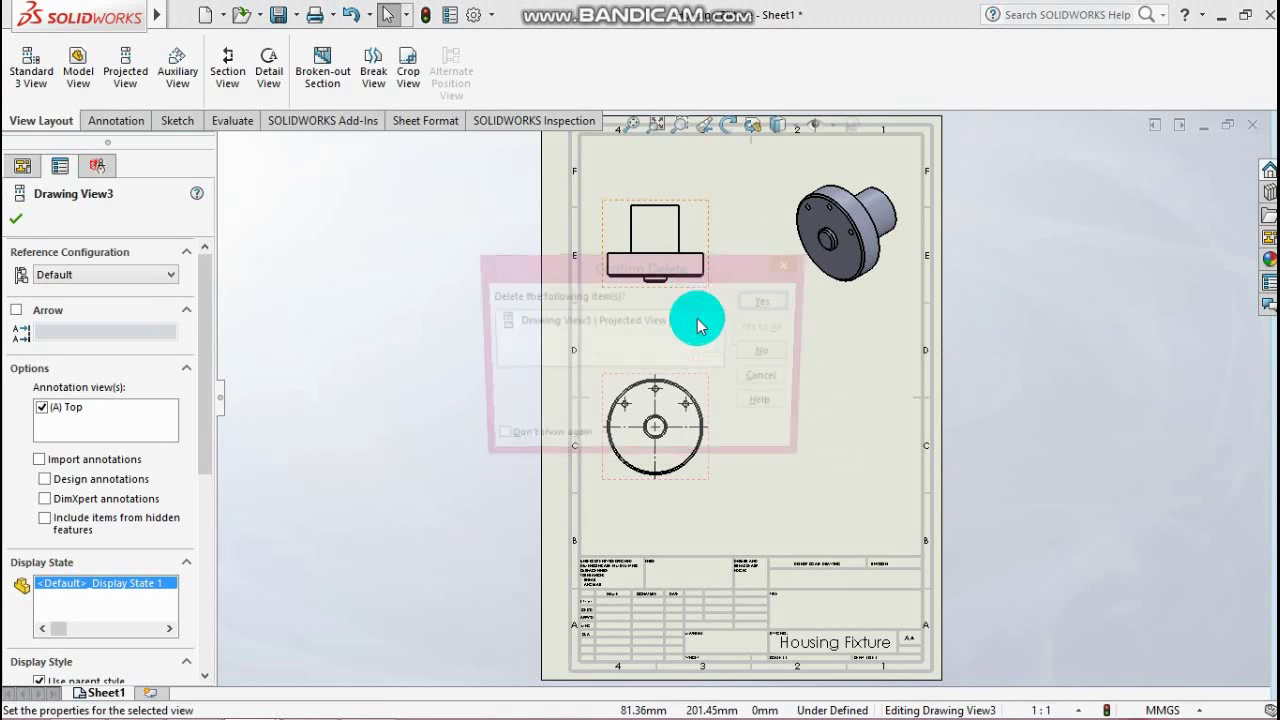
click(762, 298)
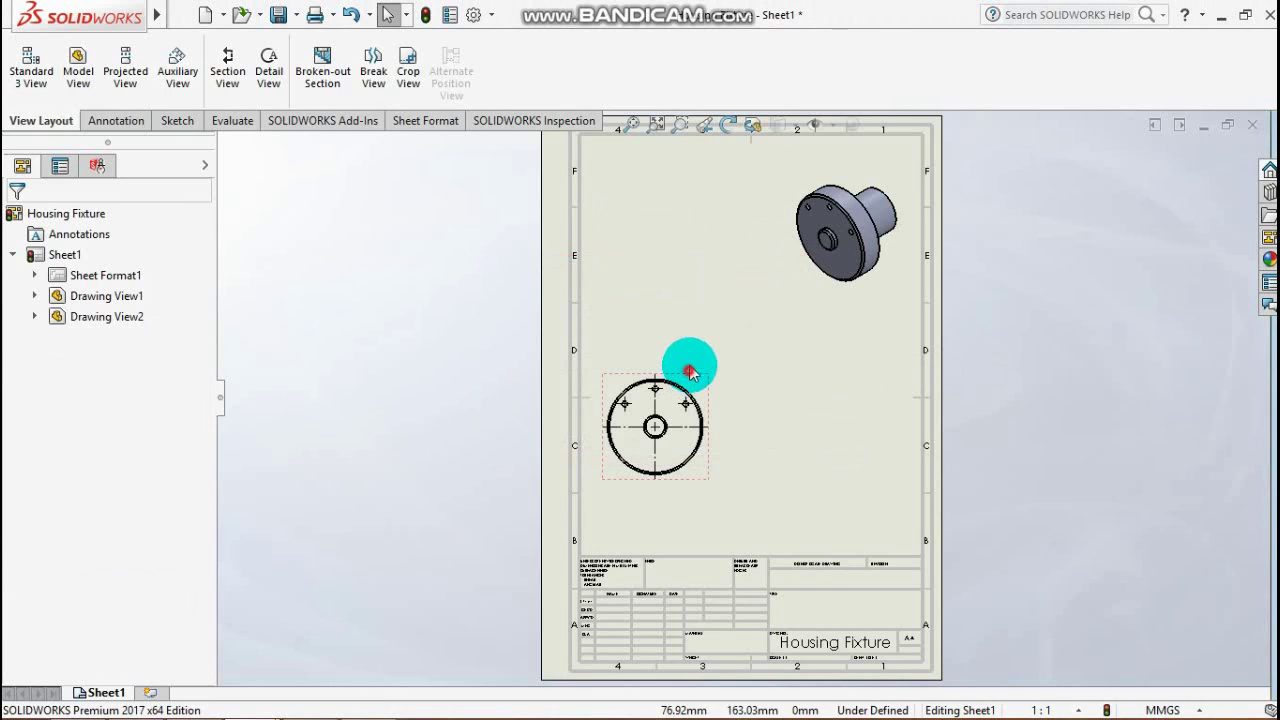
drag(686, 368, 690, 318)
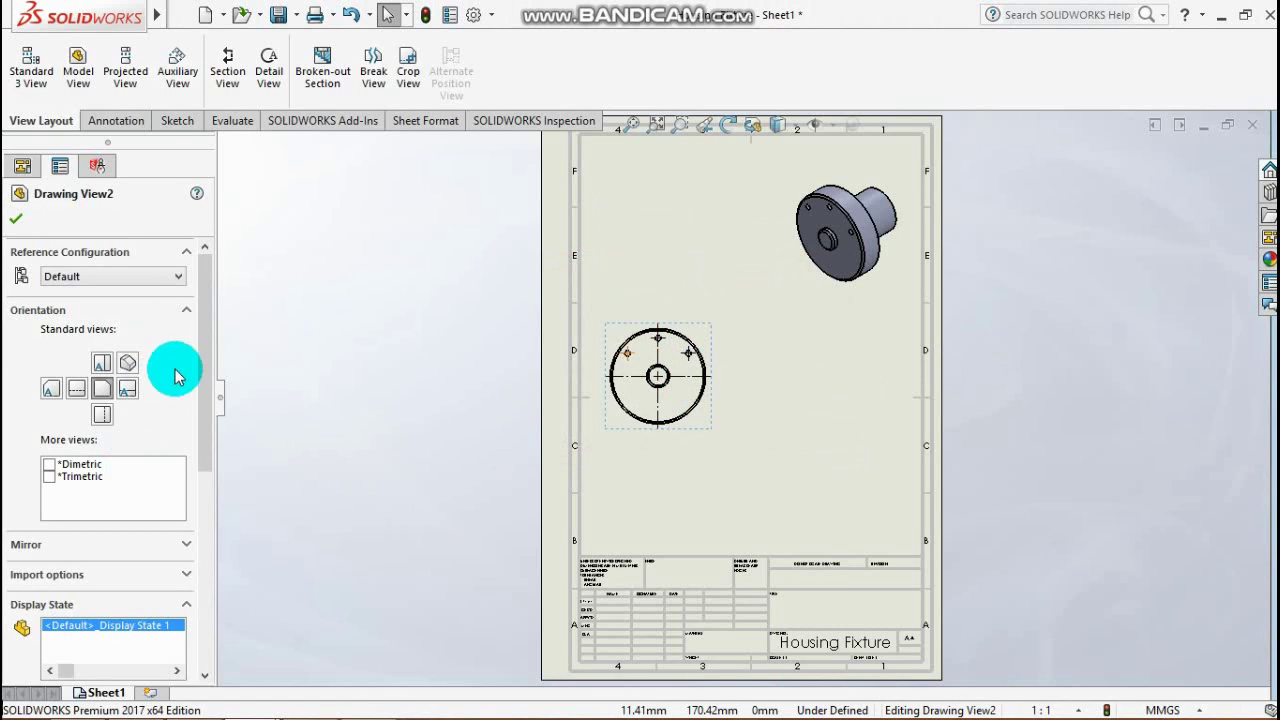
Set the circular front view's display style to Hidden Lines Removed
drag(200, 343, 196, 429)
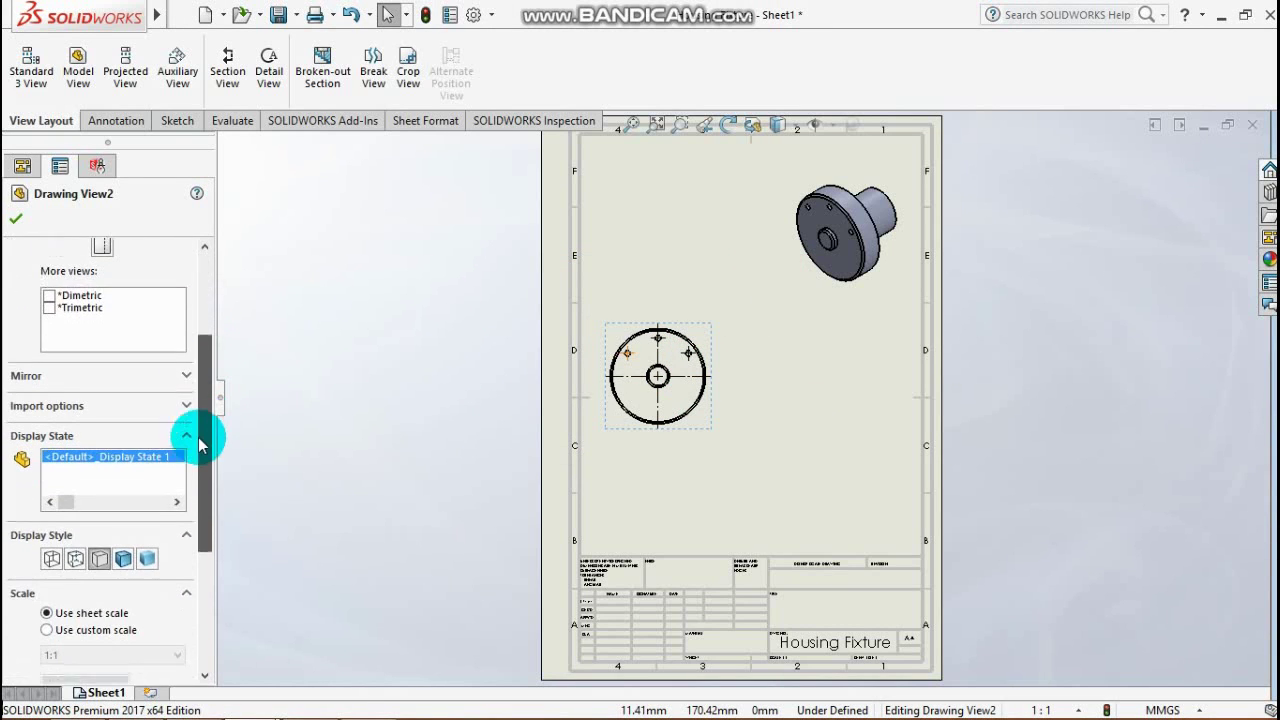
click(78, 538)
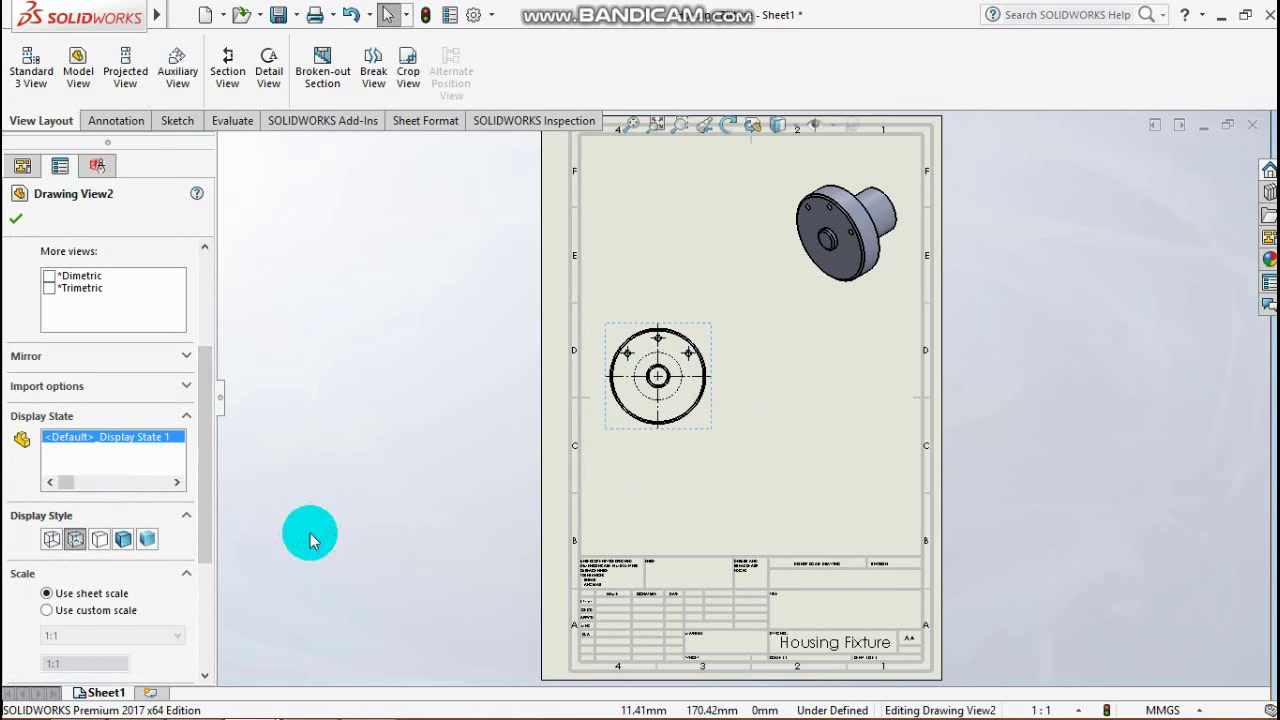
click(77, 539)
scroll(690, 360, down, 1)
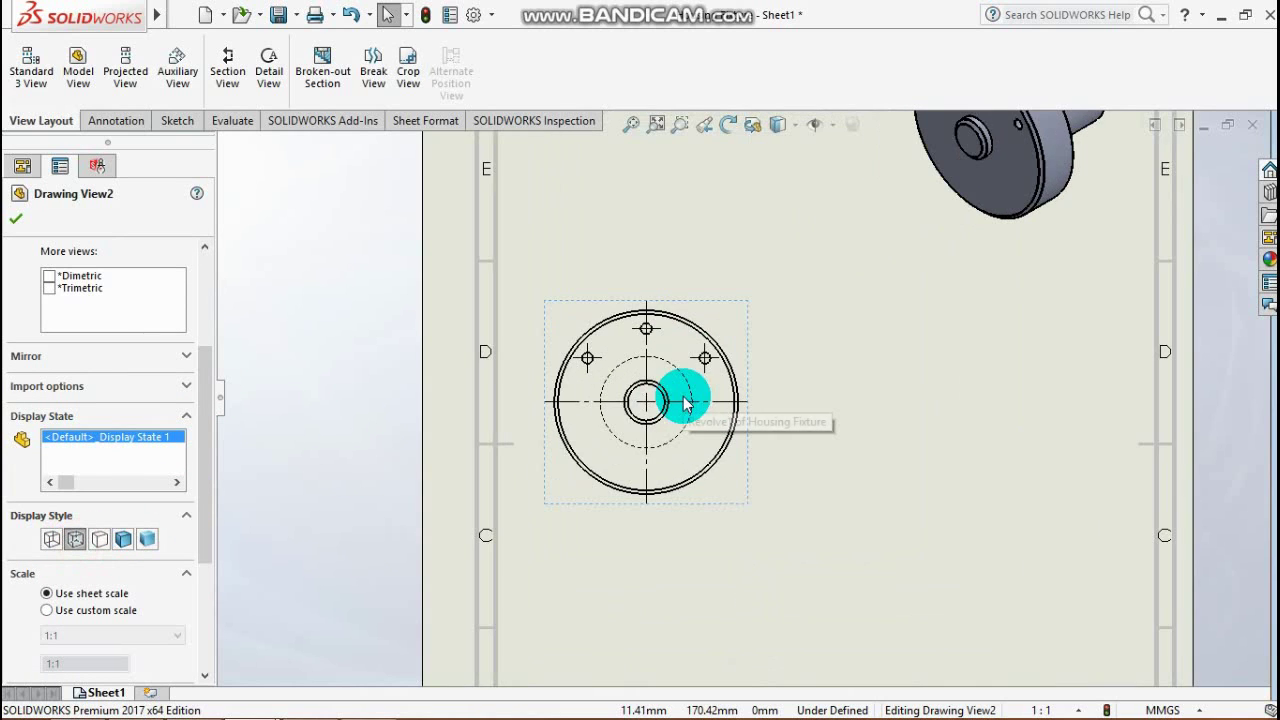
scroll(686, 400, down, 2)
key(f)
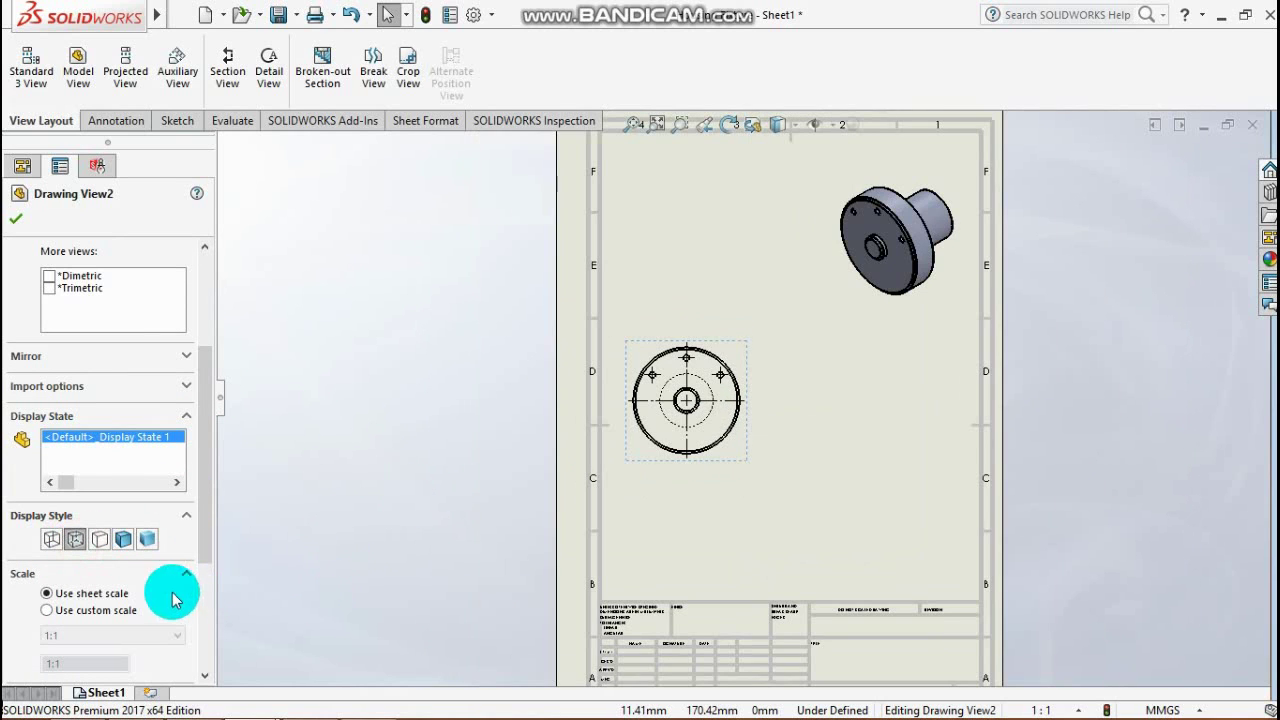
click(101, 540)
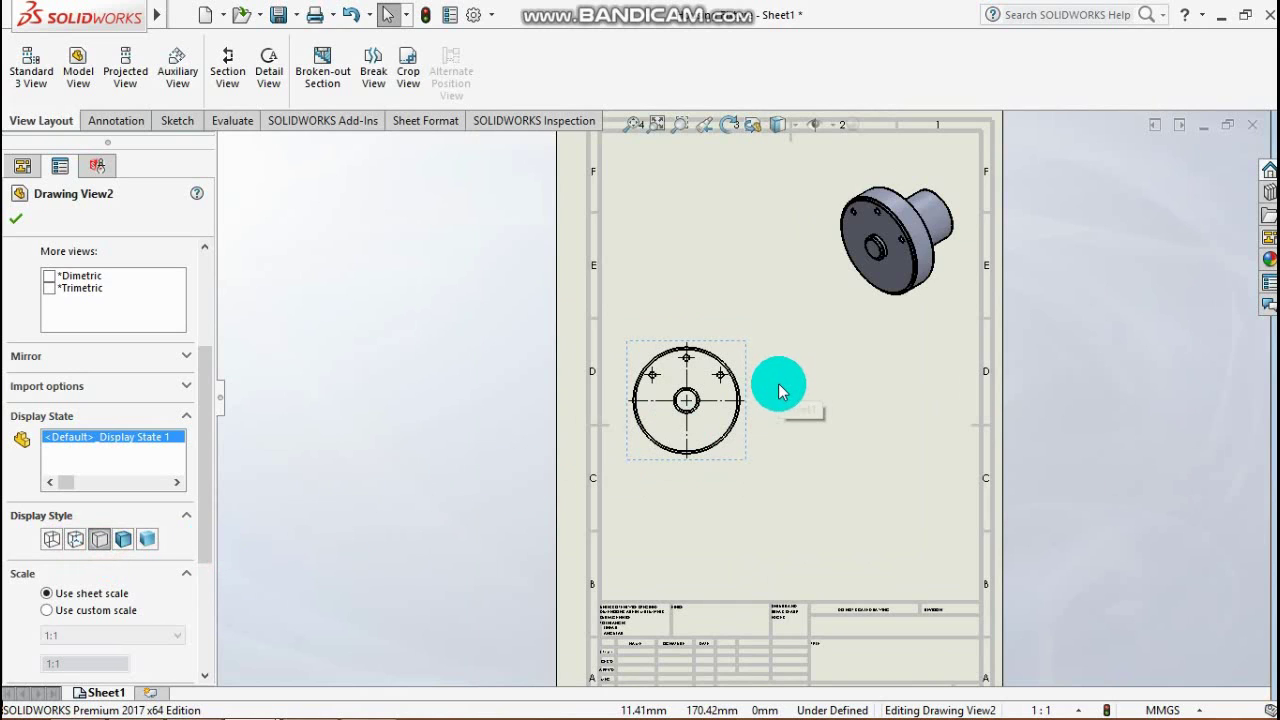
scroll(766, 390, down, 1)
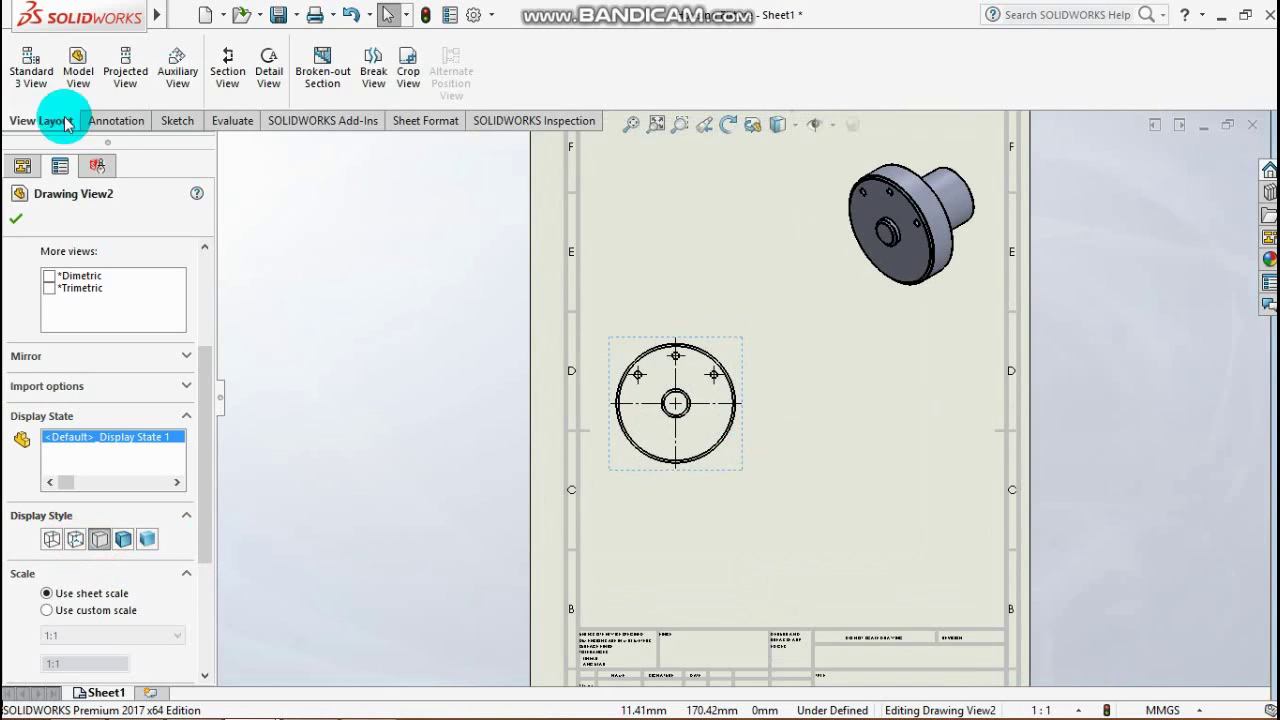
Cut section A-A vertically through the circular view's centre and place it on the right
click(214, 57)
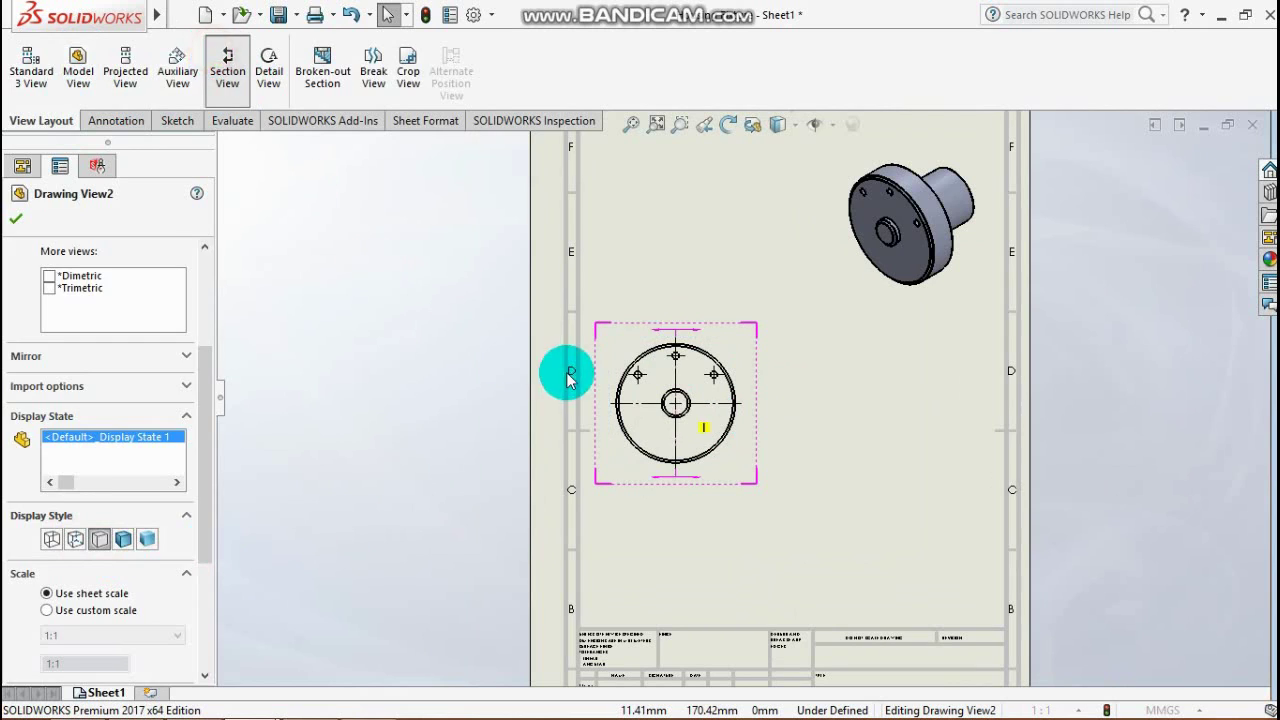
click(678, 403)
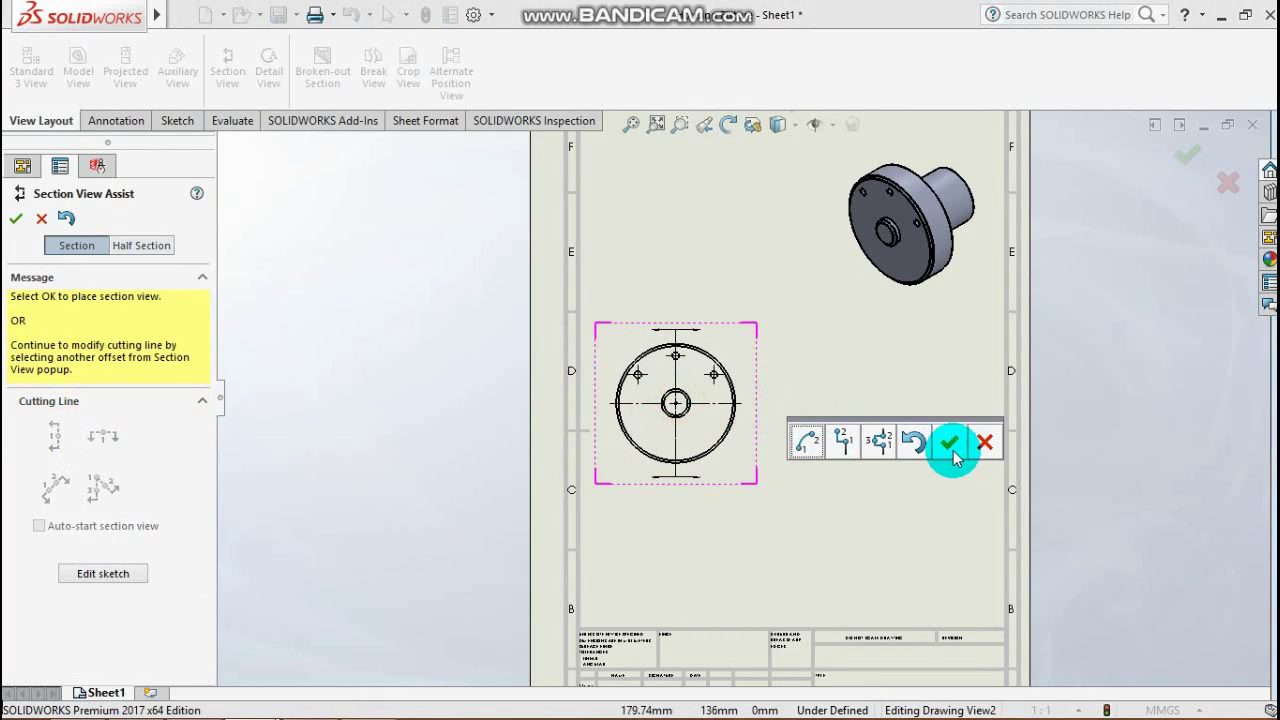
click(951, 448)
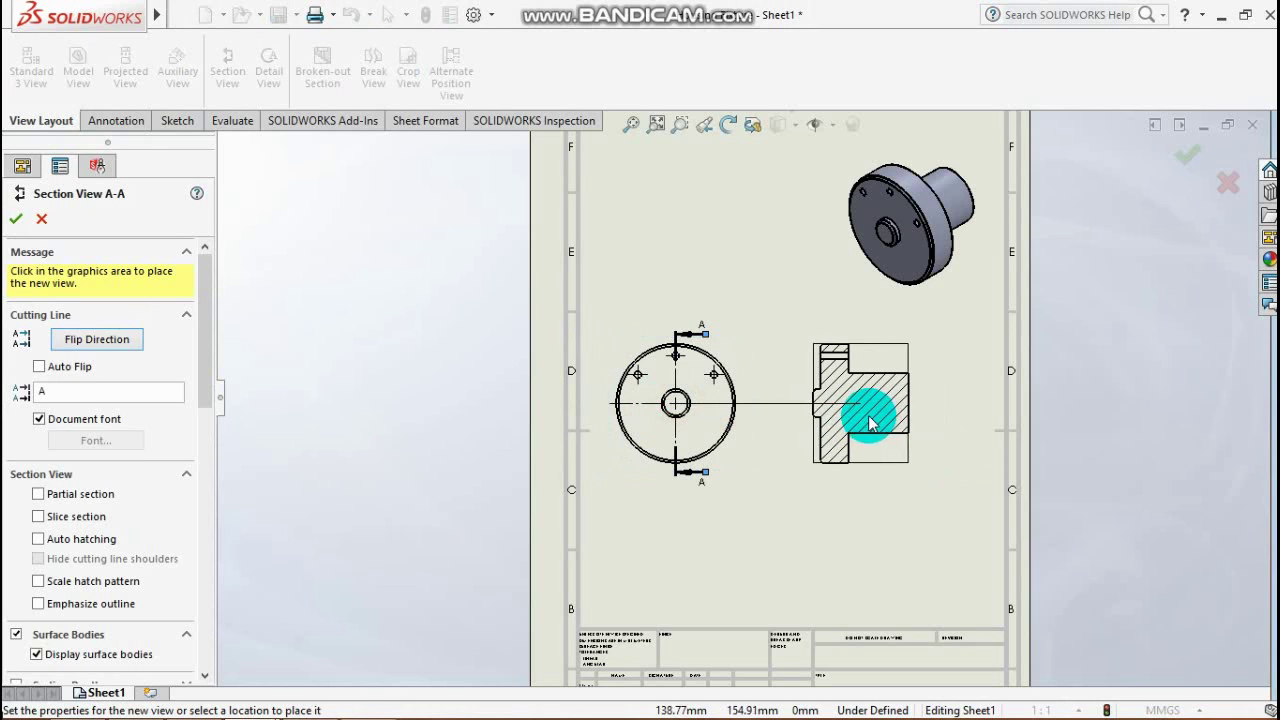
click(868, 425)
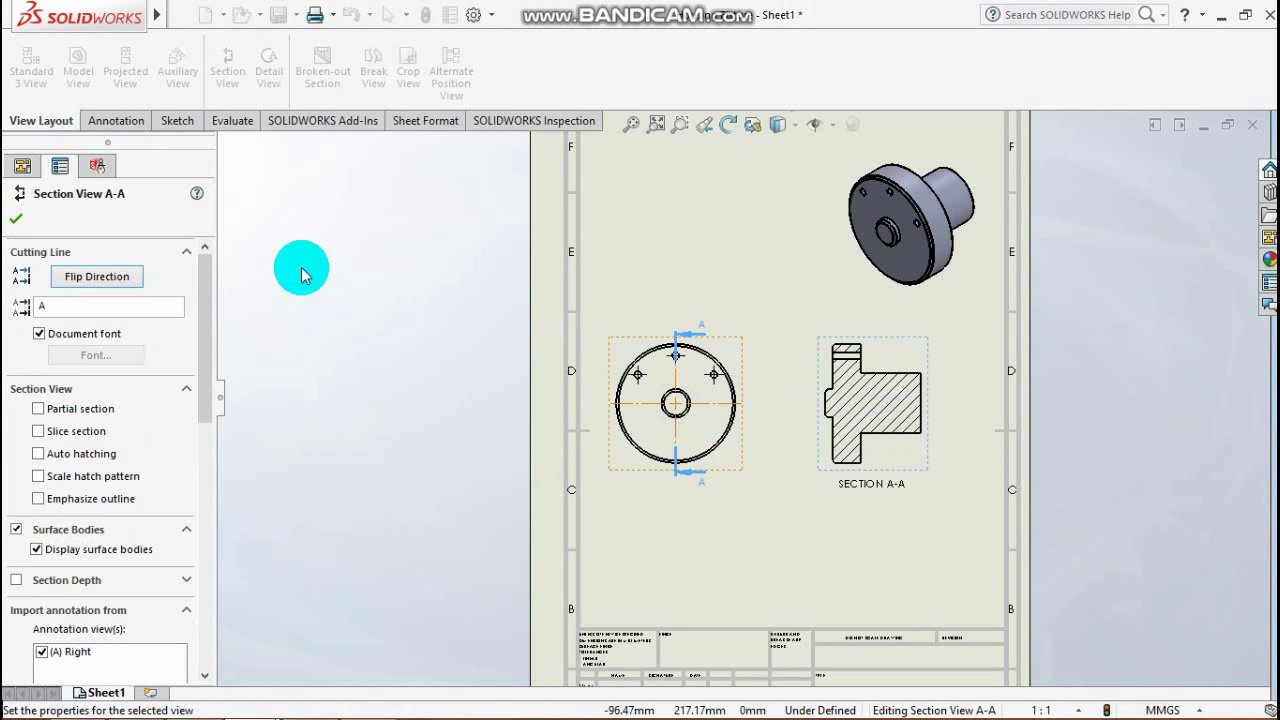
click(97, 124)
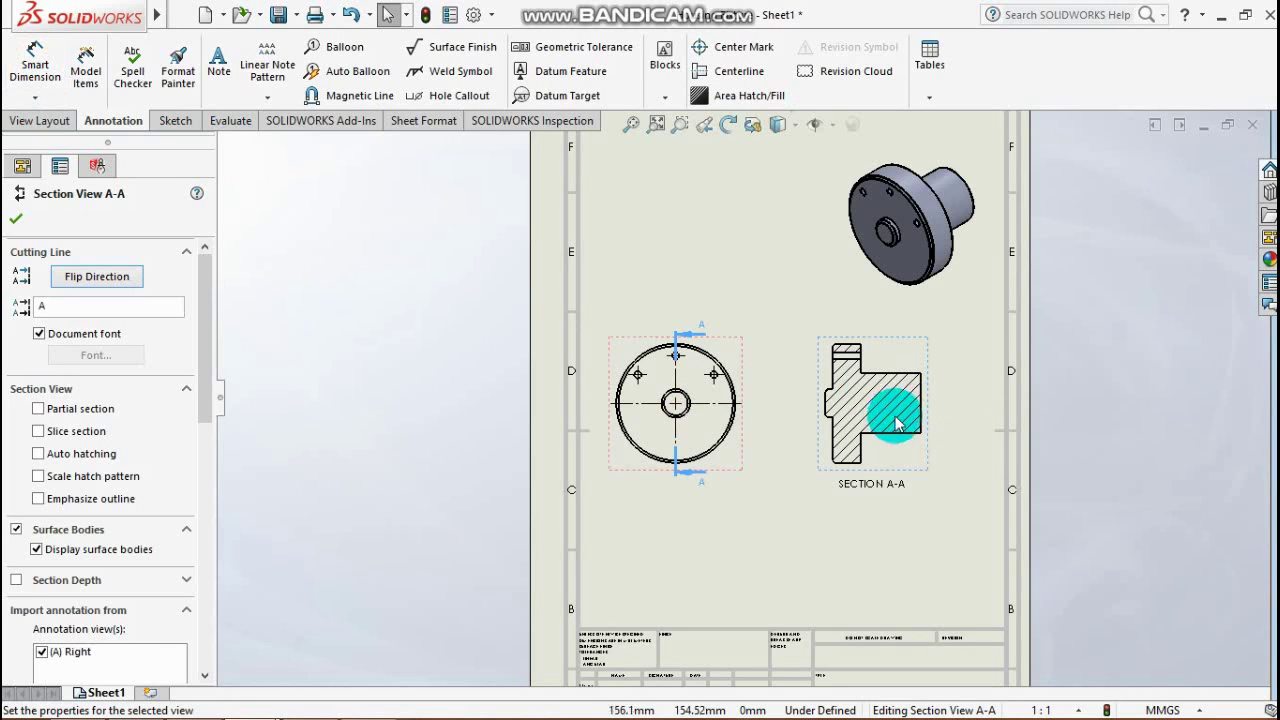
scroll(894, 423, down, 2)
scroll(855, 432, down, 2)
Dimension the top of section A-A with Ø25 and 12
click(35, 62)
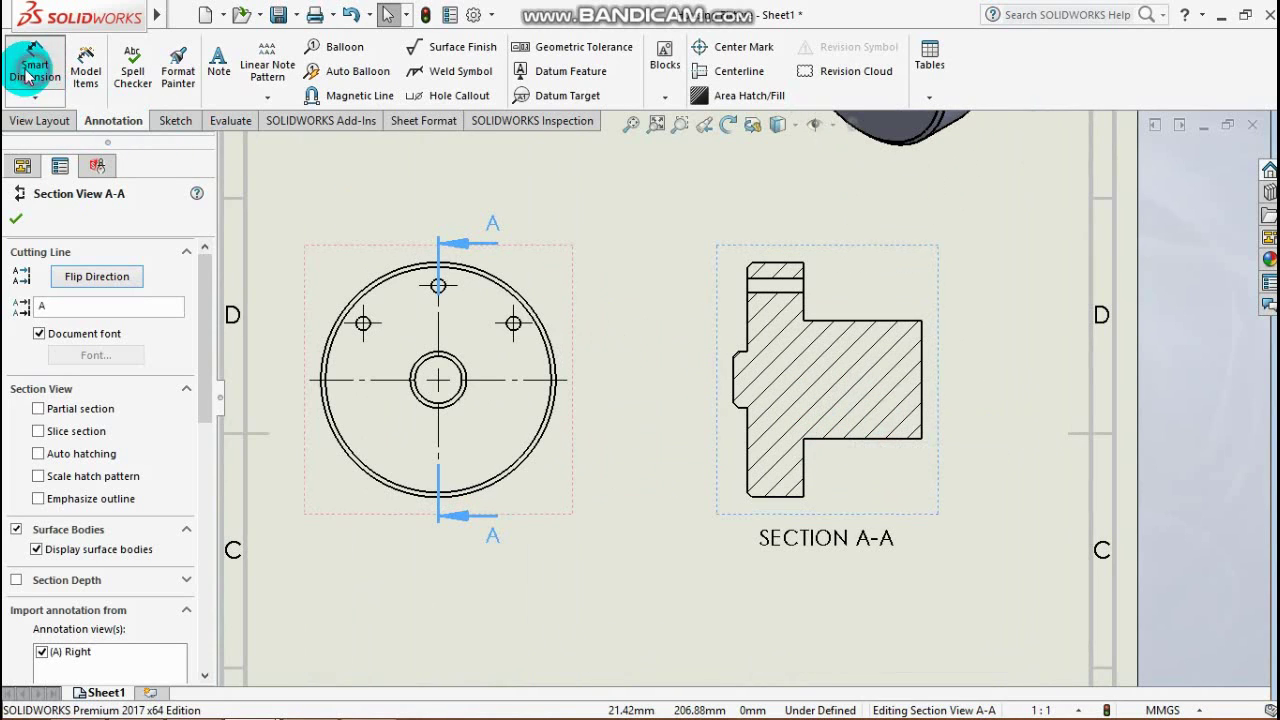
mouse_move(80, 14)
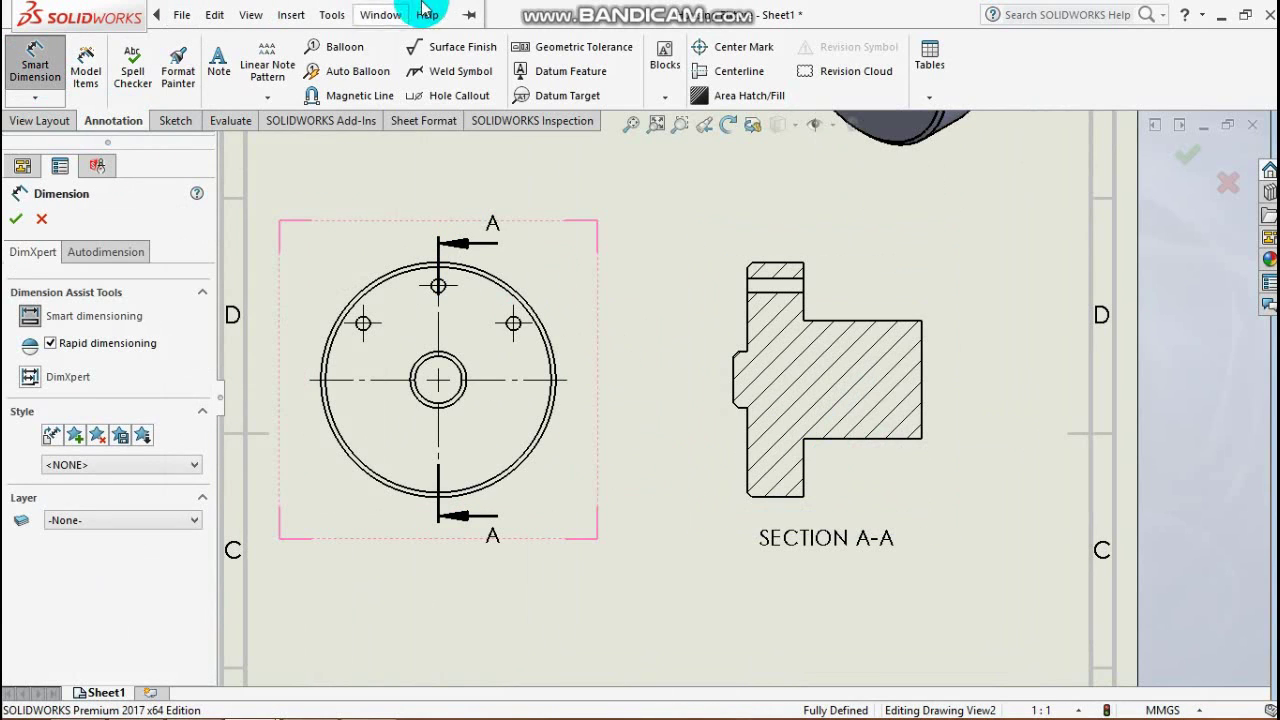
click(426, 13)
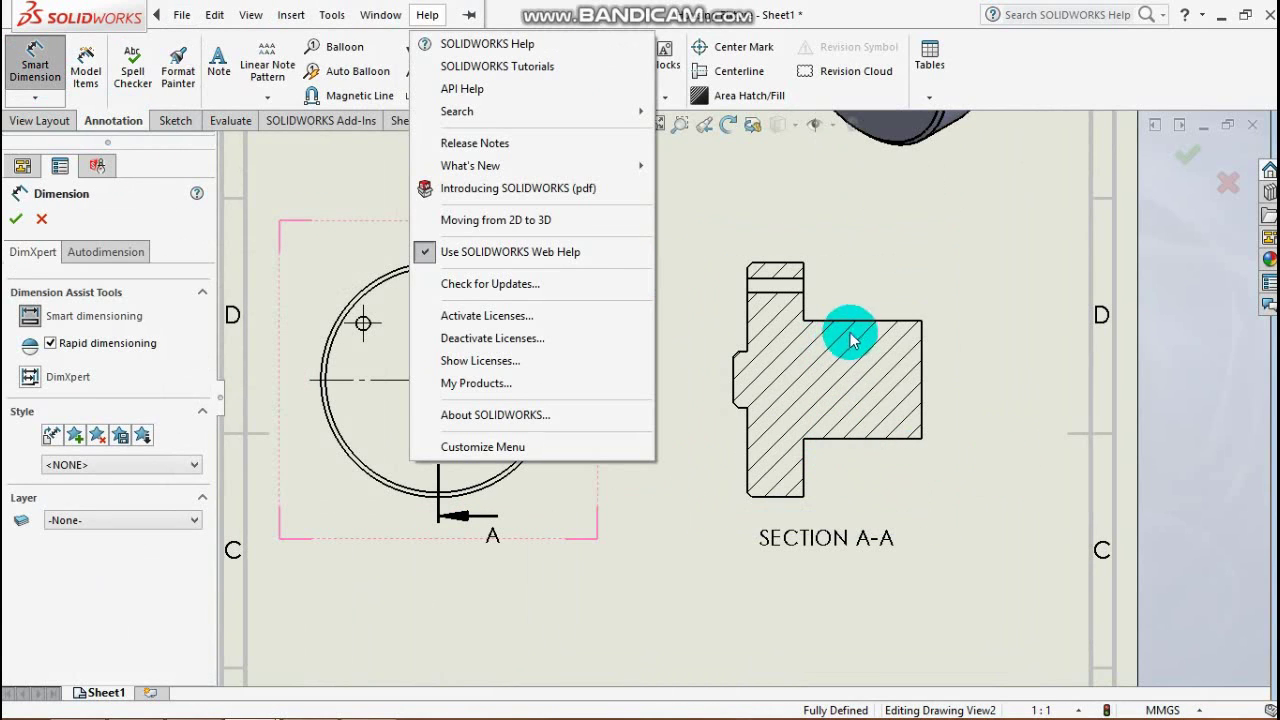
click(597, 15)
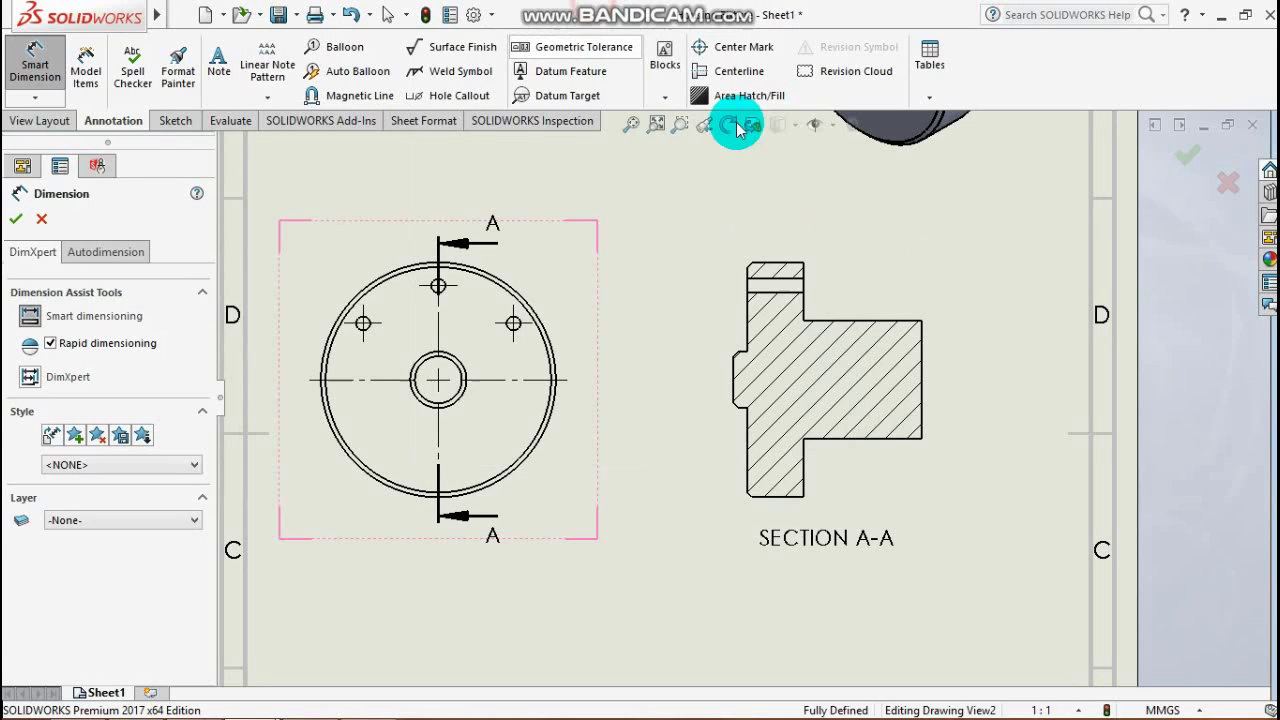
click(840, 321)
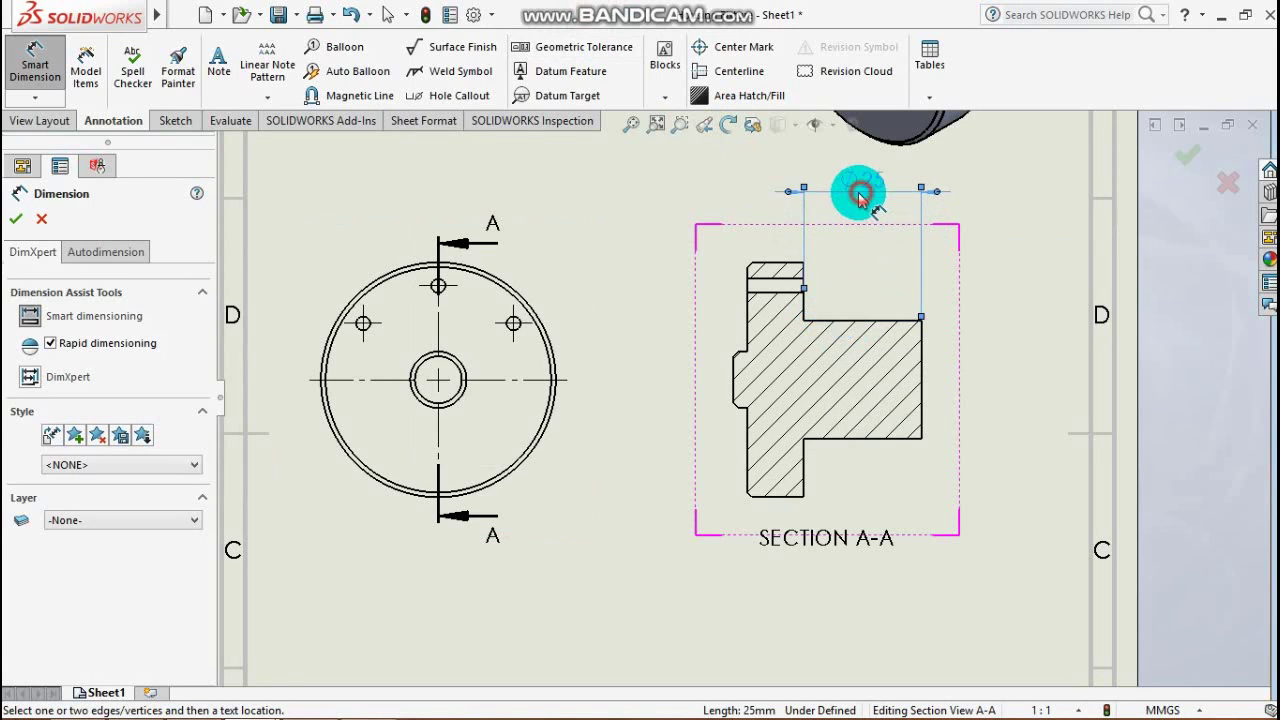
click(858, 196)
click(748, 312)
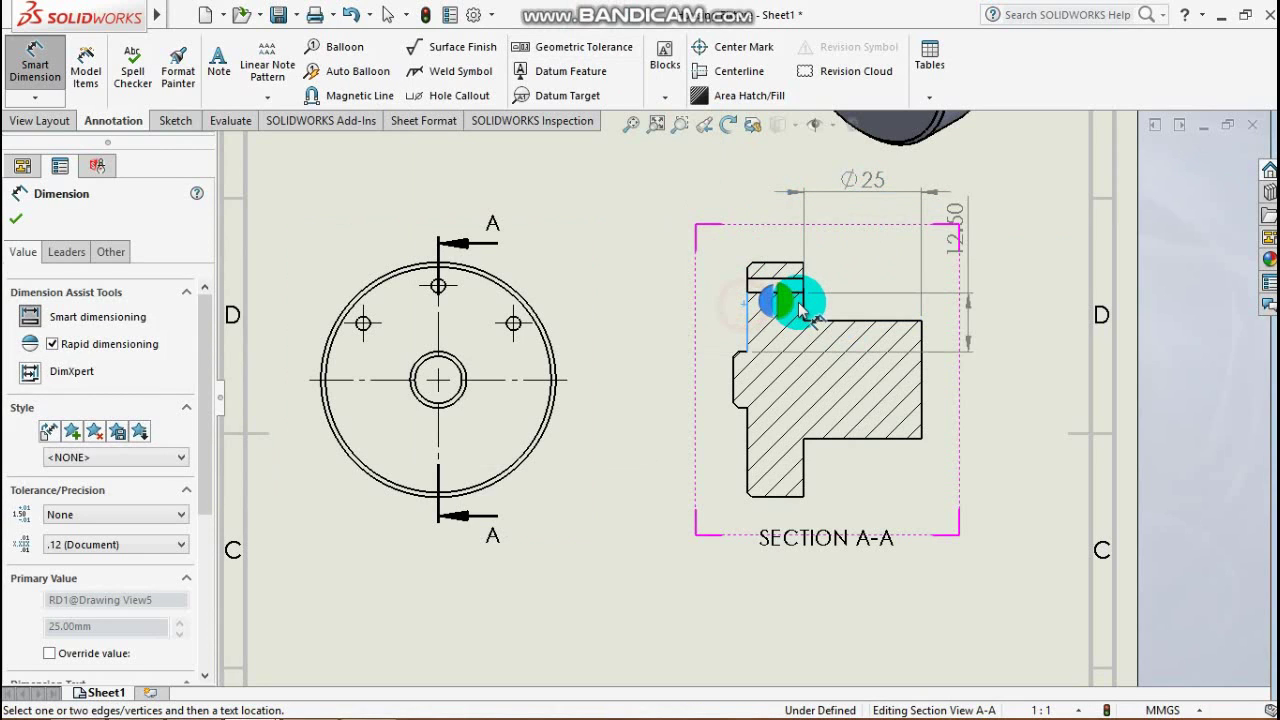
click(803, 308)
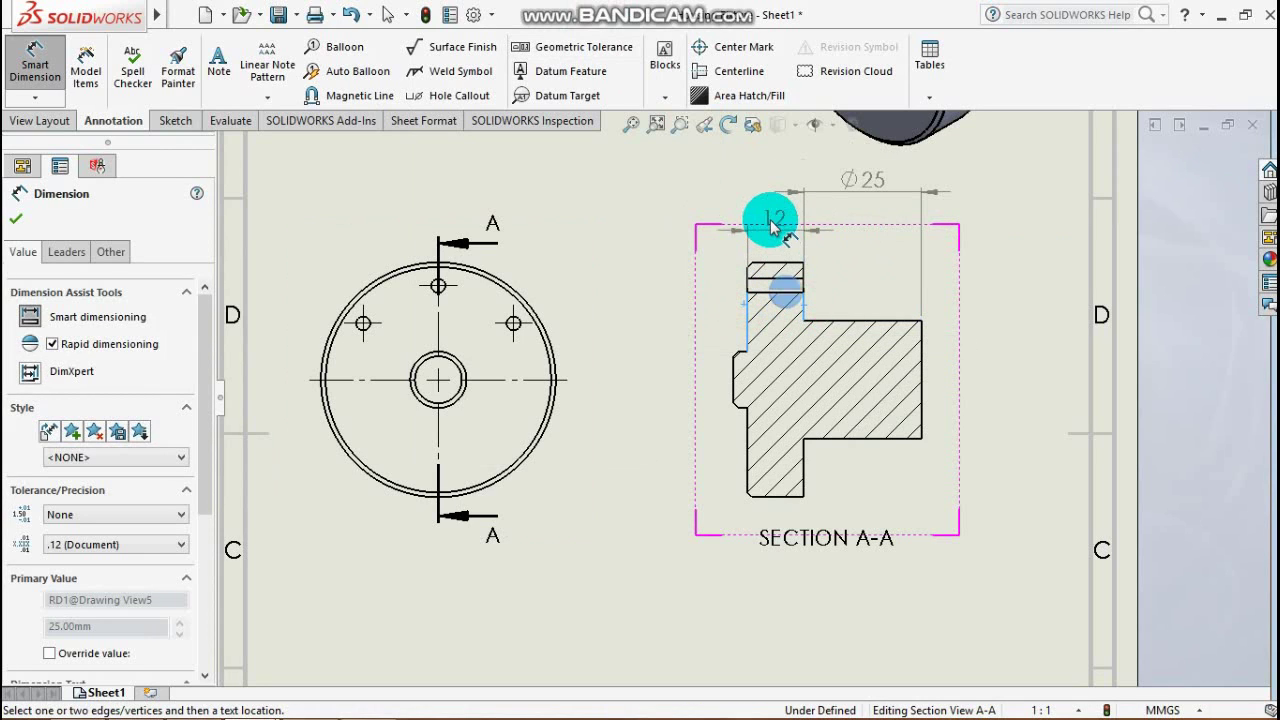
click(766, 216)
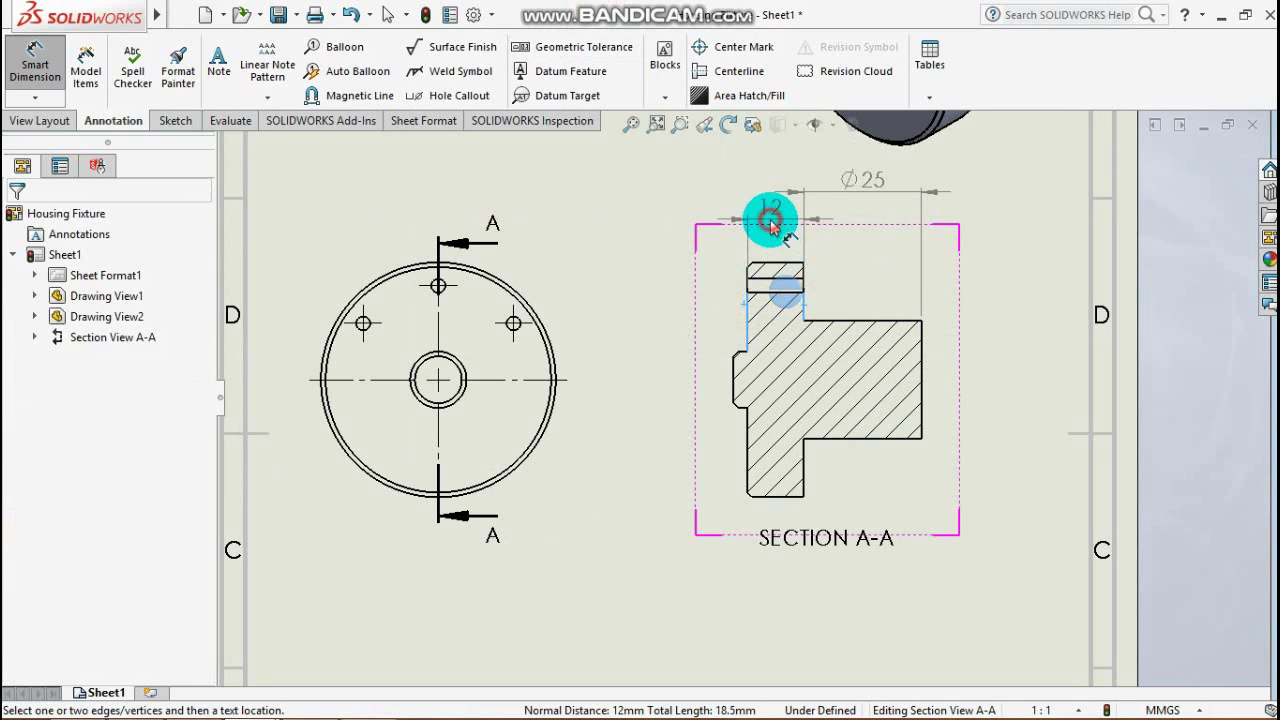
click(742, 352)
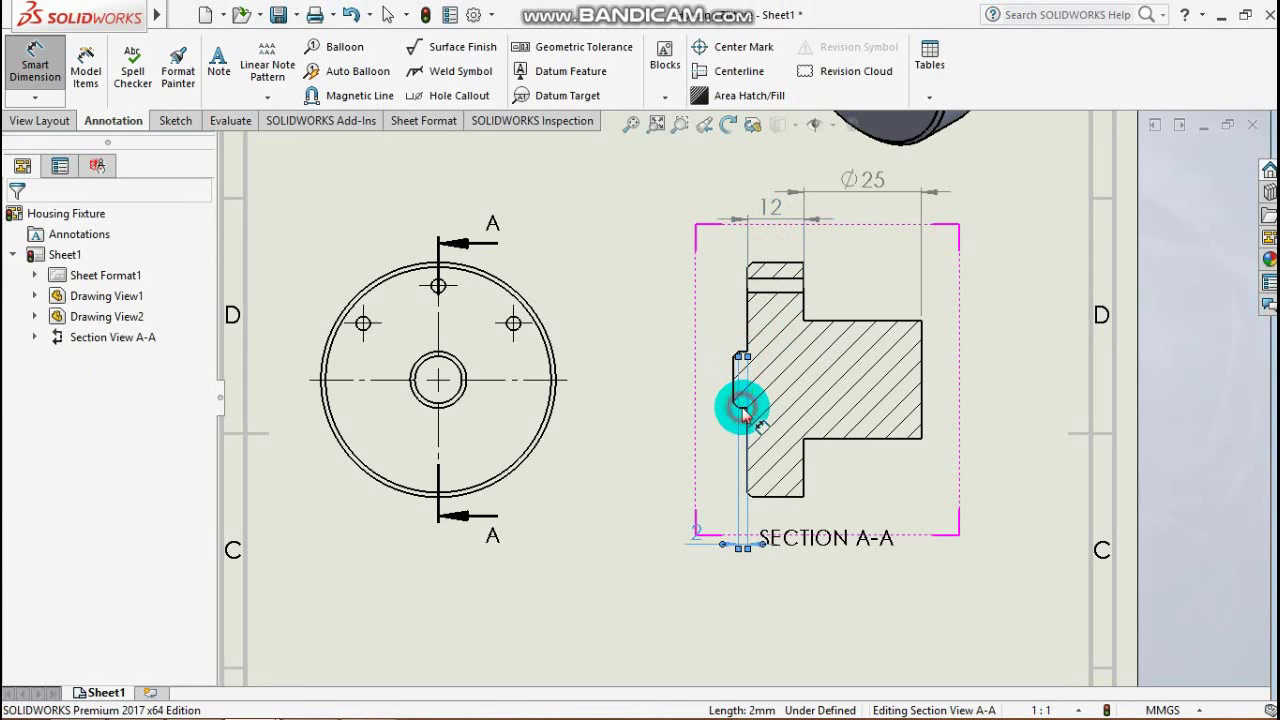
click(740, 408)
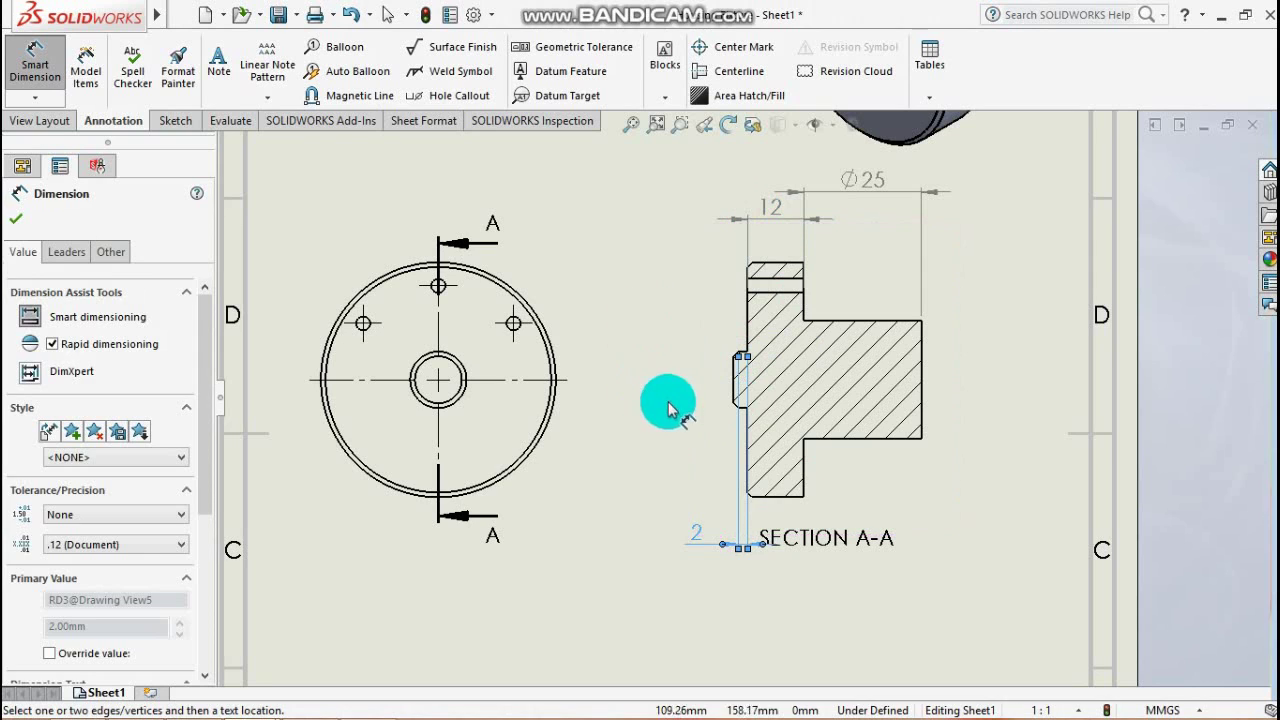
key(Escape)
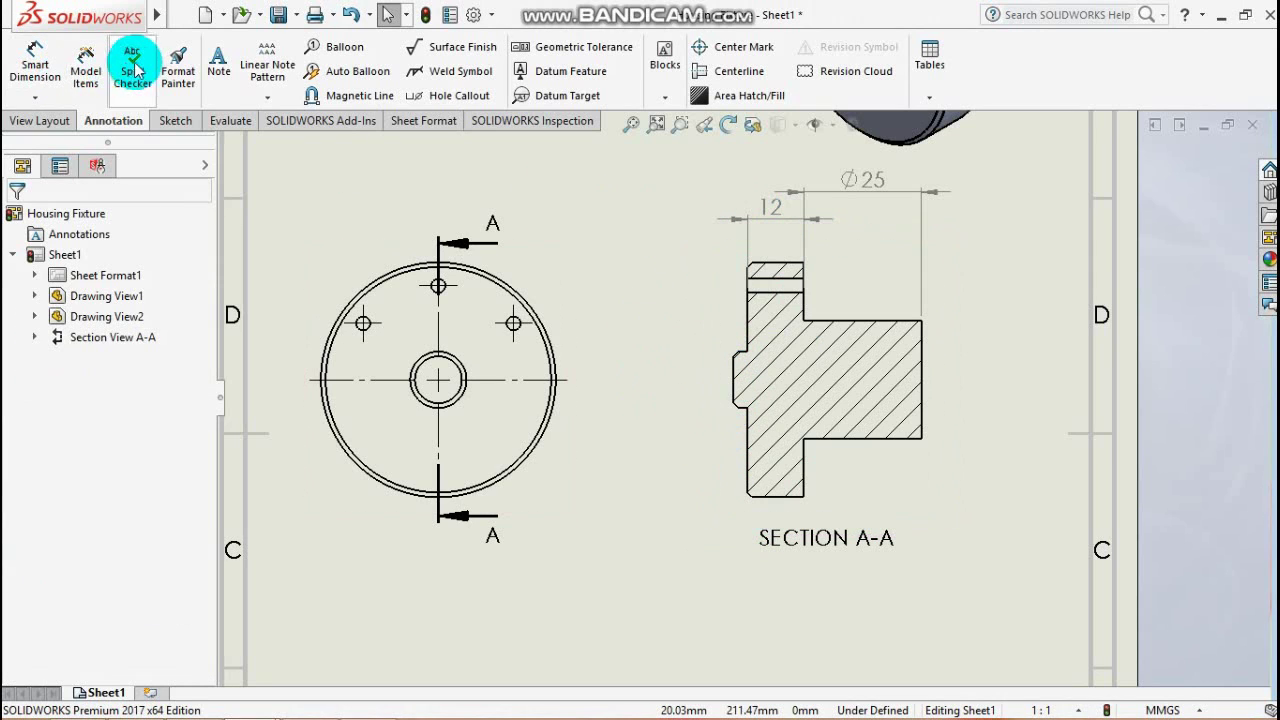
Add the Ø12 and 3 dimensions on the left side of section A-A
click(35, 65)
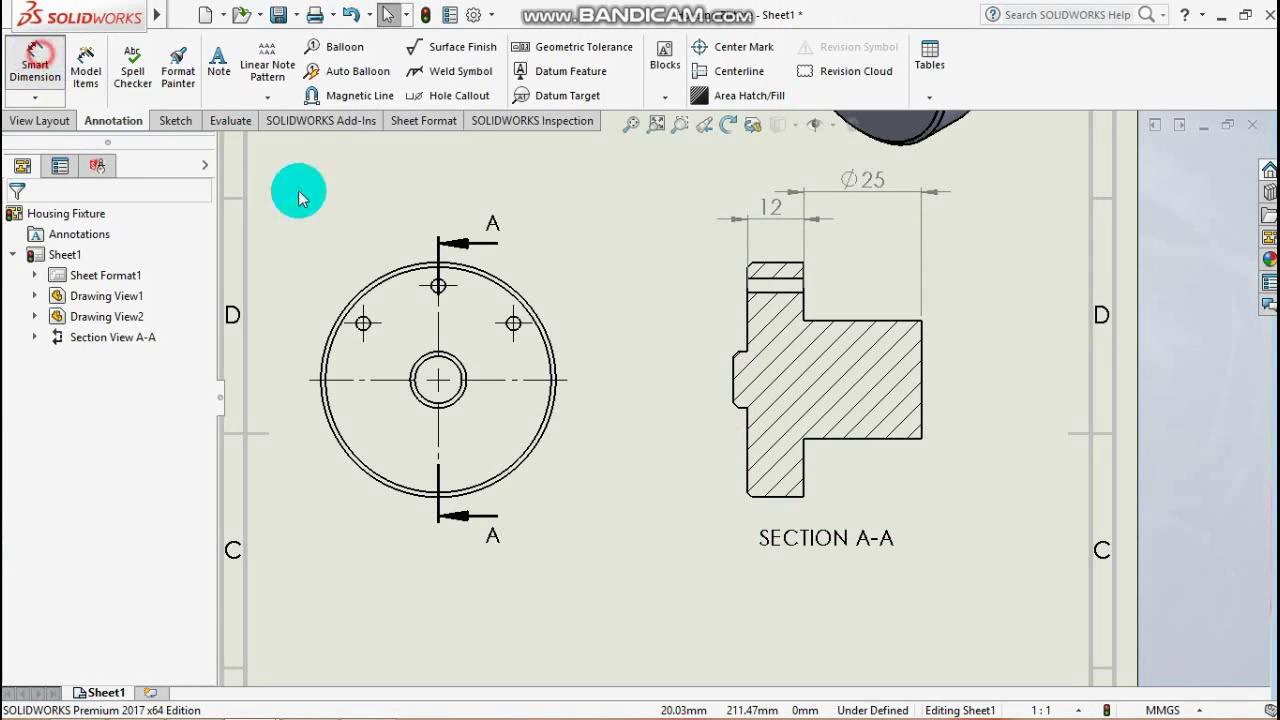
click(742, 400)
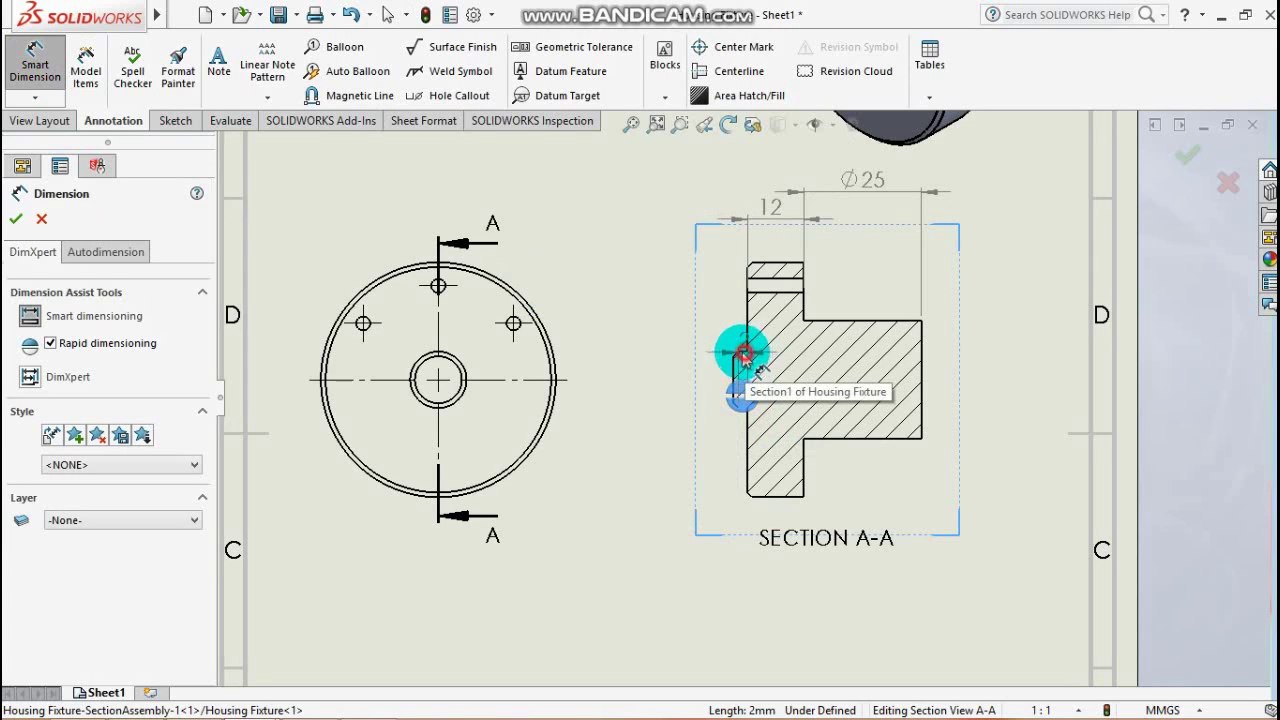
click(678, 346)
click(668, 375)
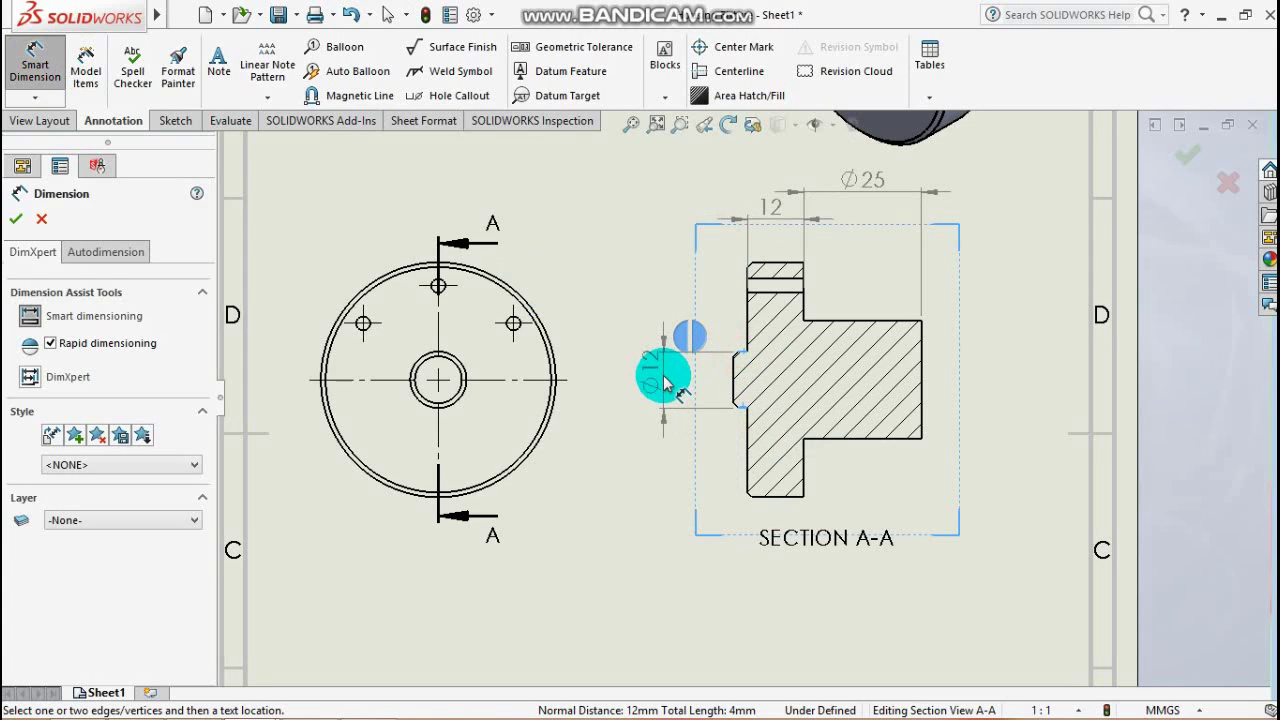
click(735, 372)
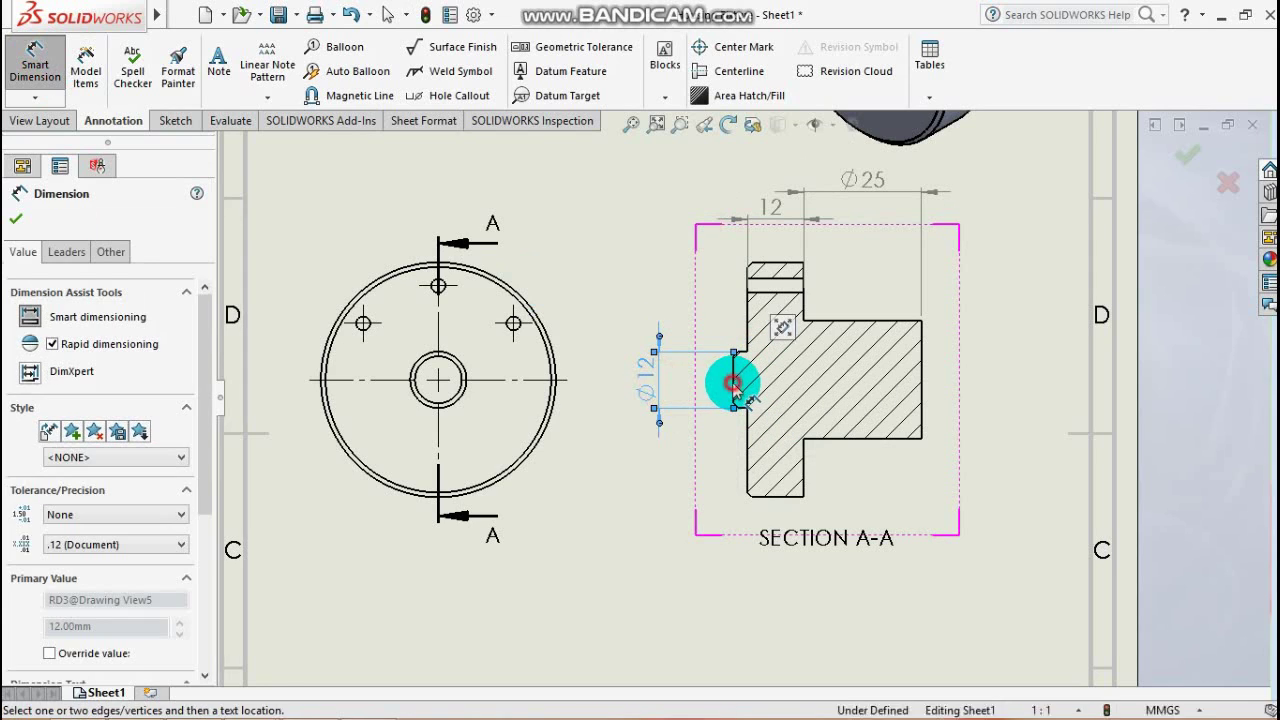
click(752, 322)
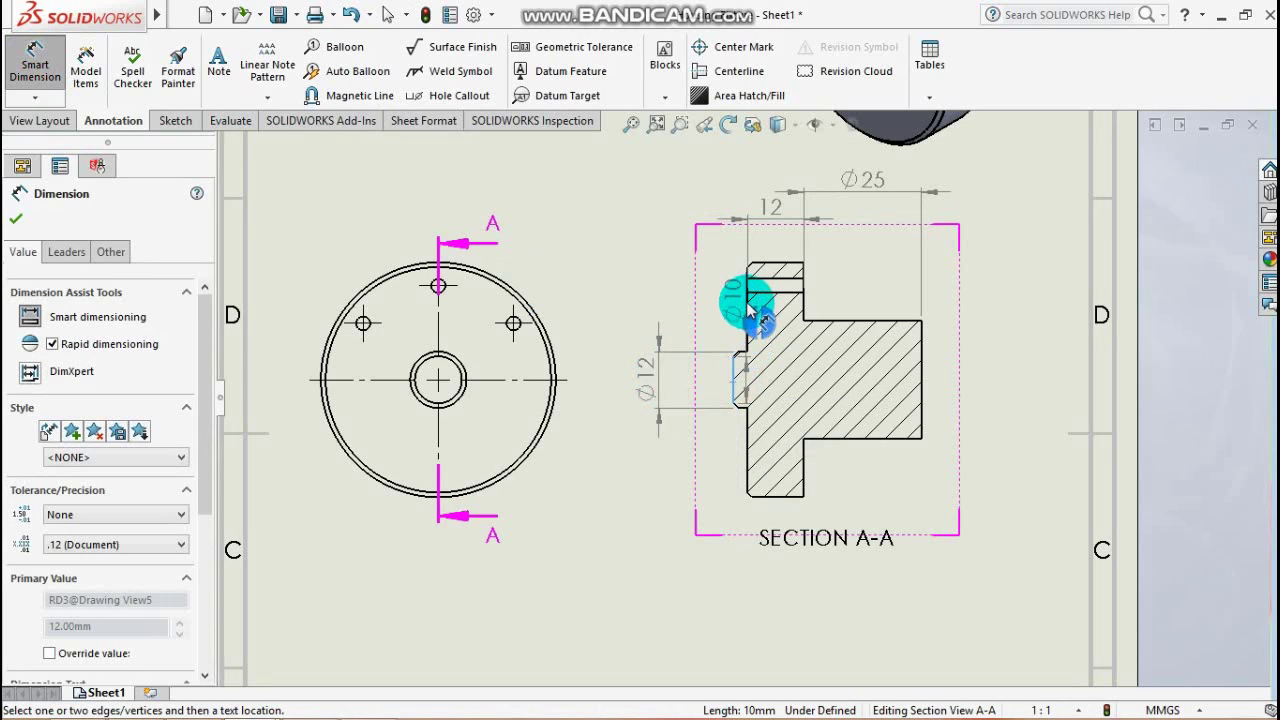
click(738, 345)
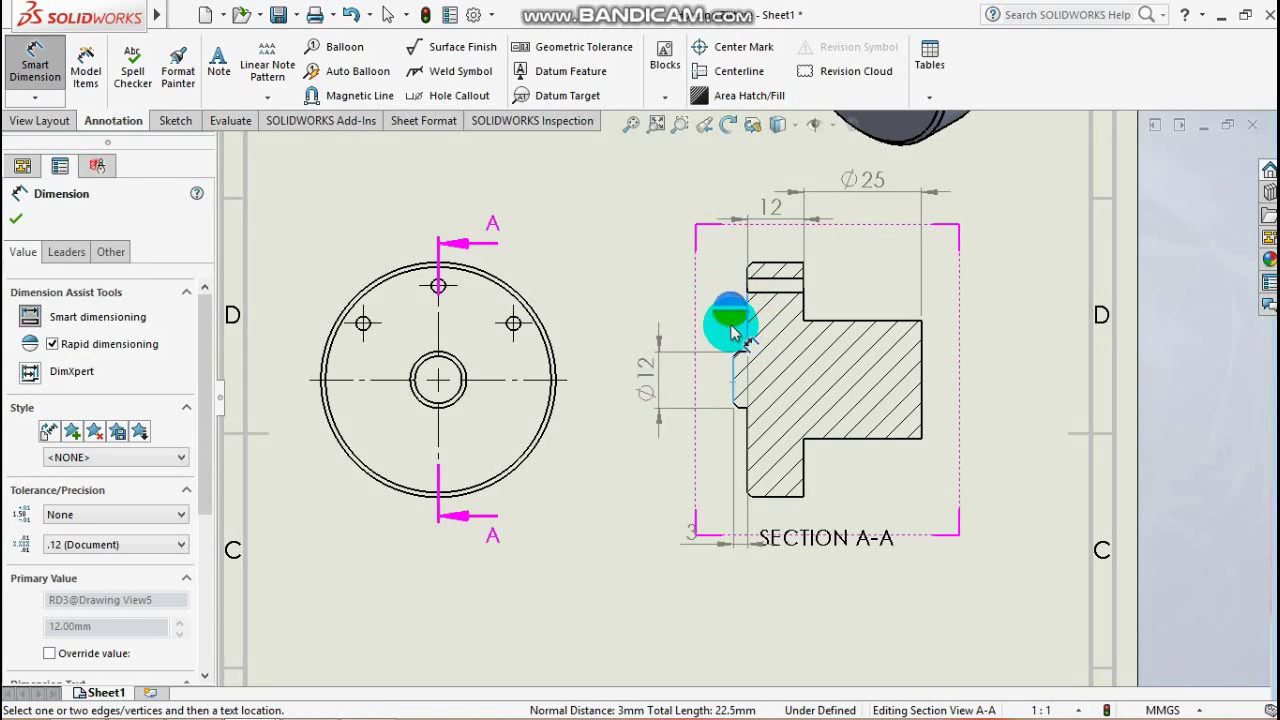
click(735, 546)
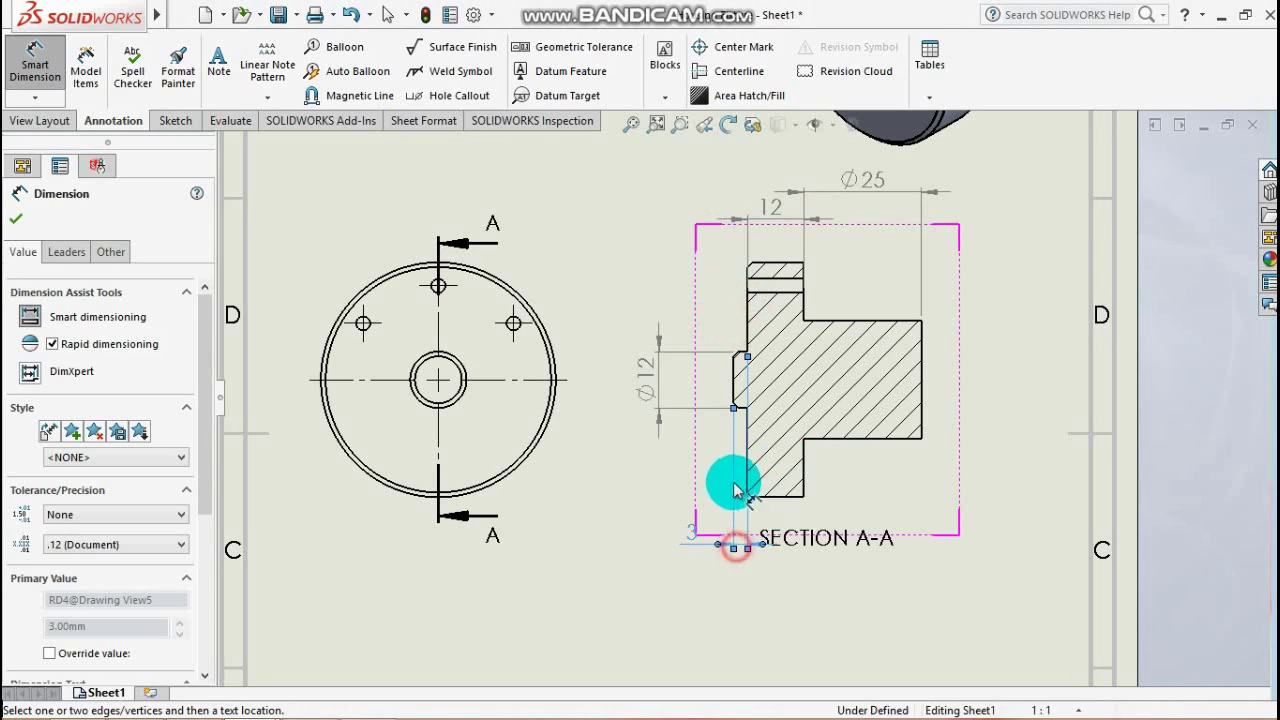
click(735, 546)
drag(733, 405, 743, 310)
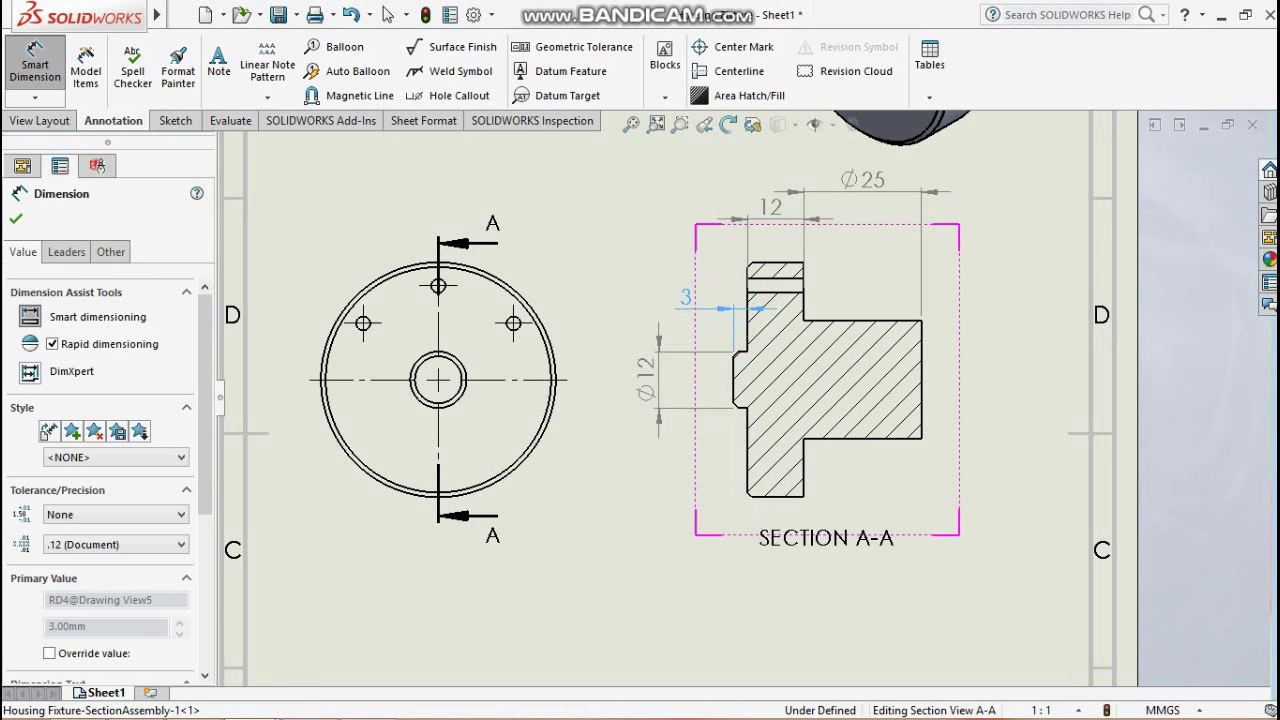
drag(751, 417, 728, 390)
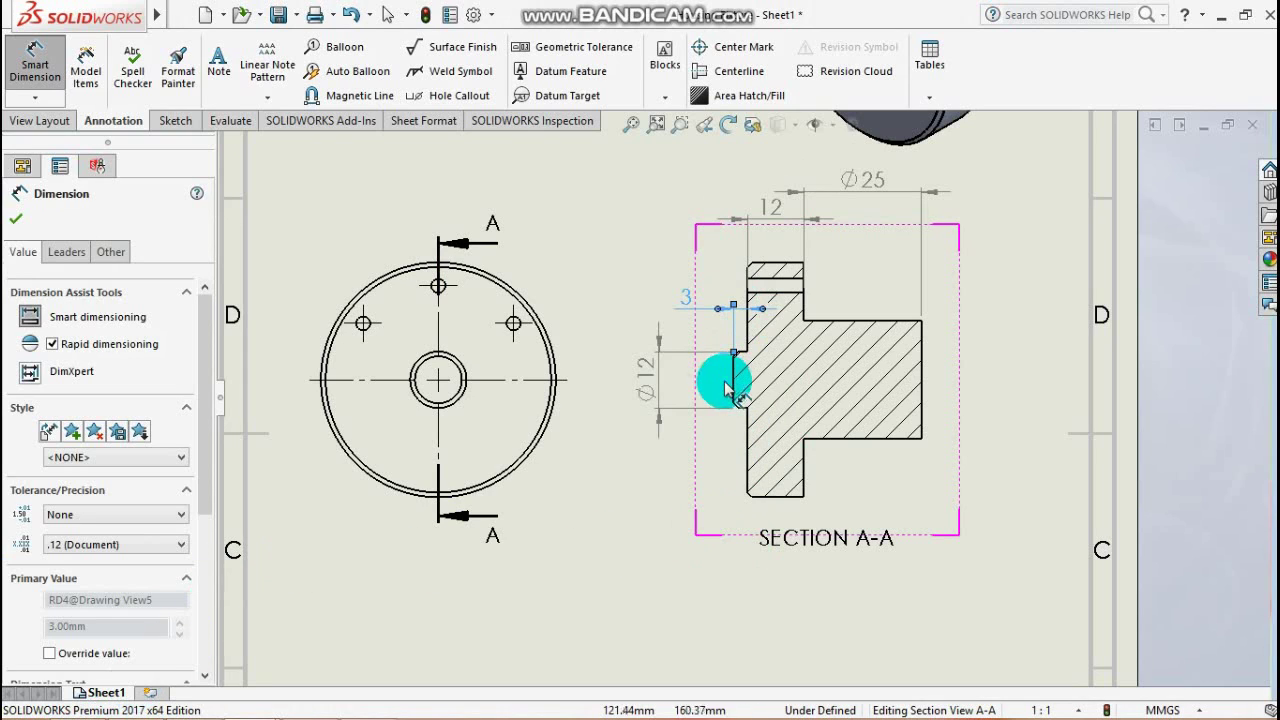
Add the overall 40 length below the section and a Ø25 on its right
click(733, 390)
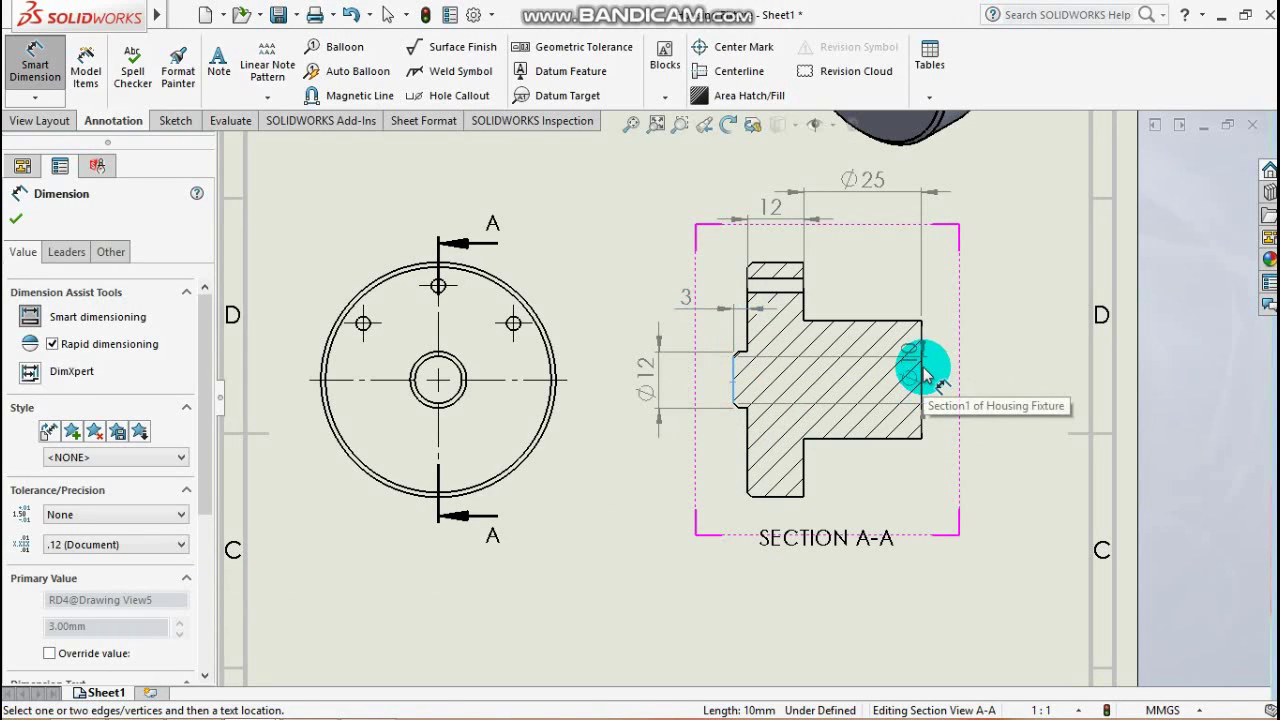
drag(924, 374, 818, 515)
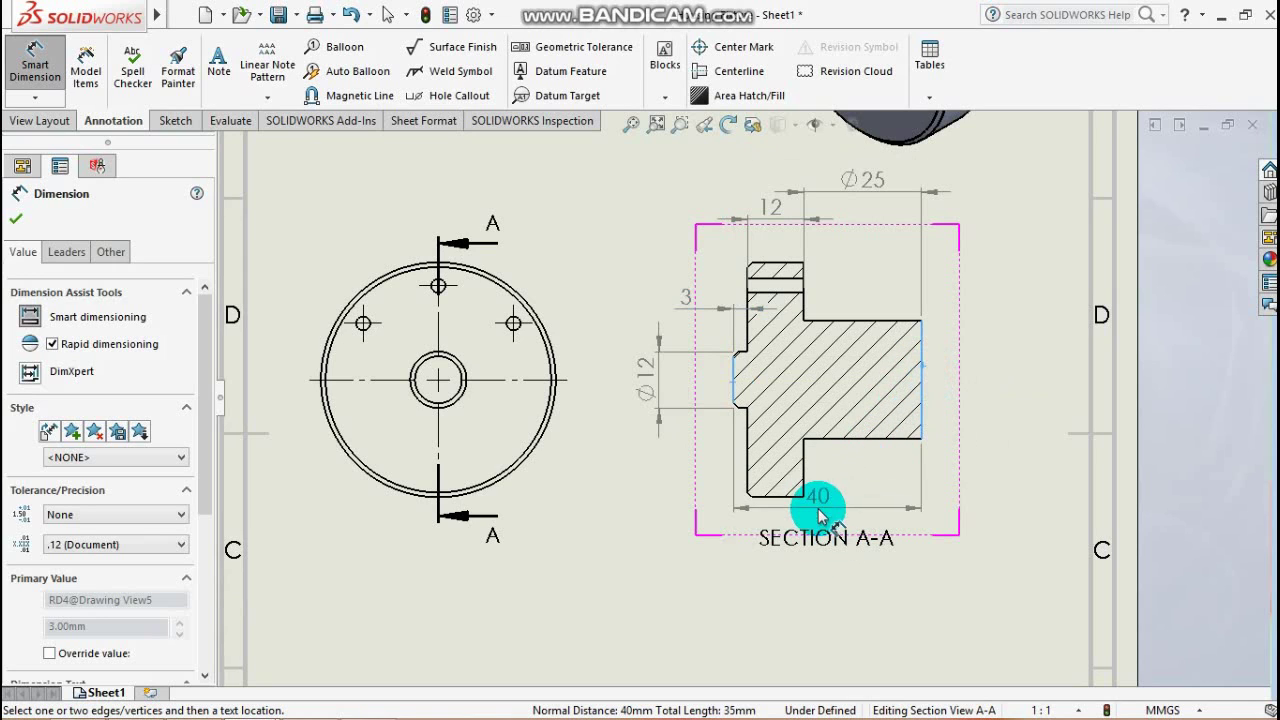
click(845, 515)
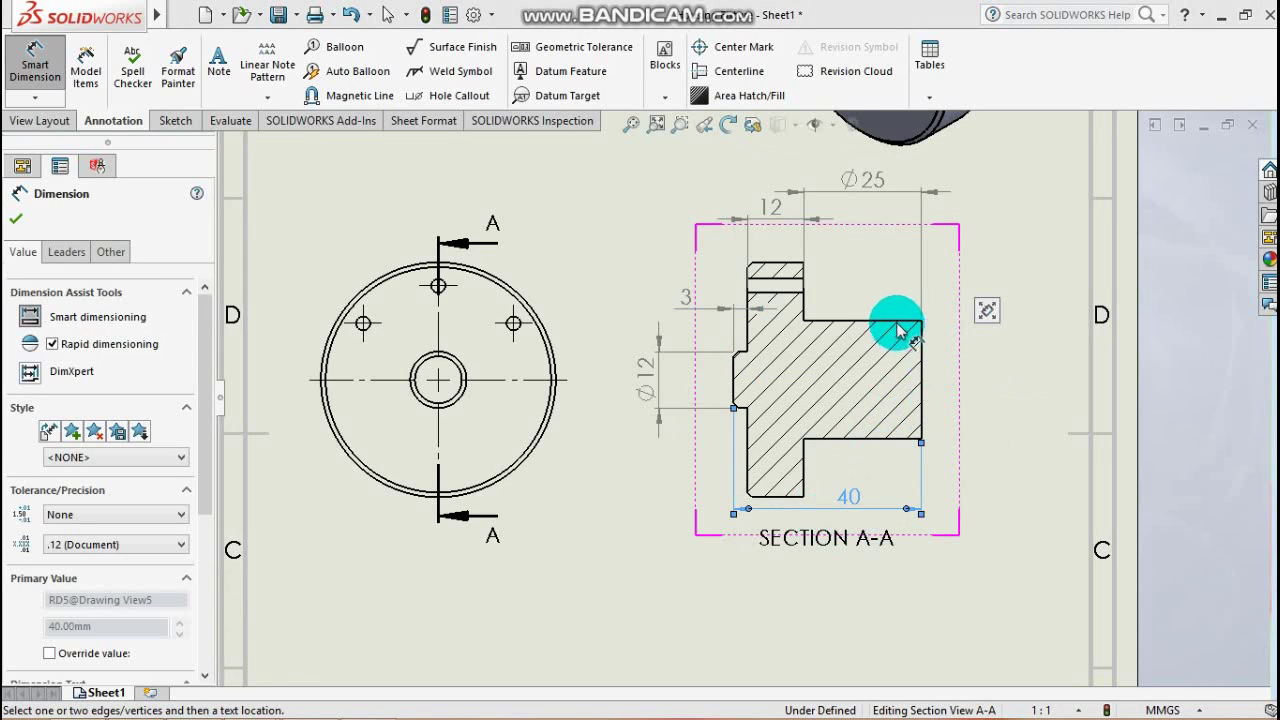
click(922, 358)
click(970, 385)
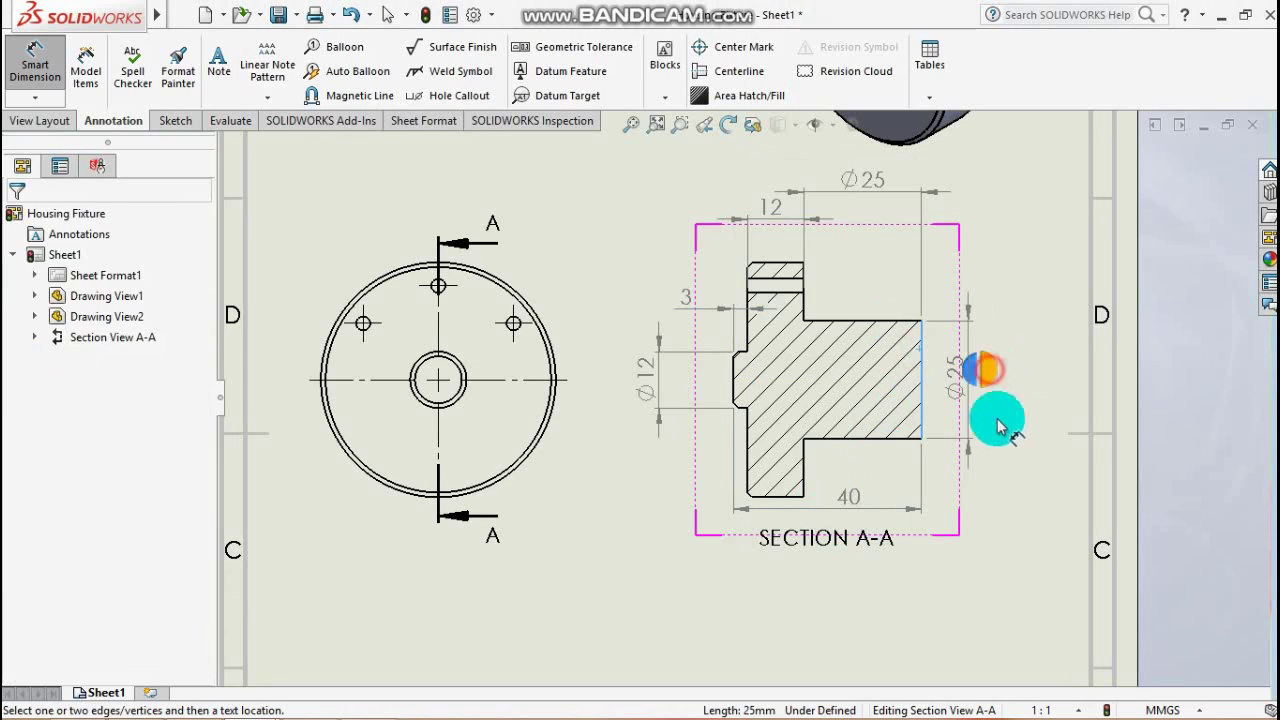
click(822, 470)
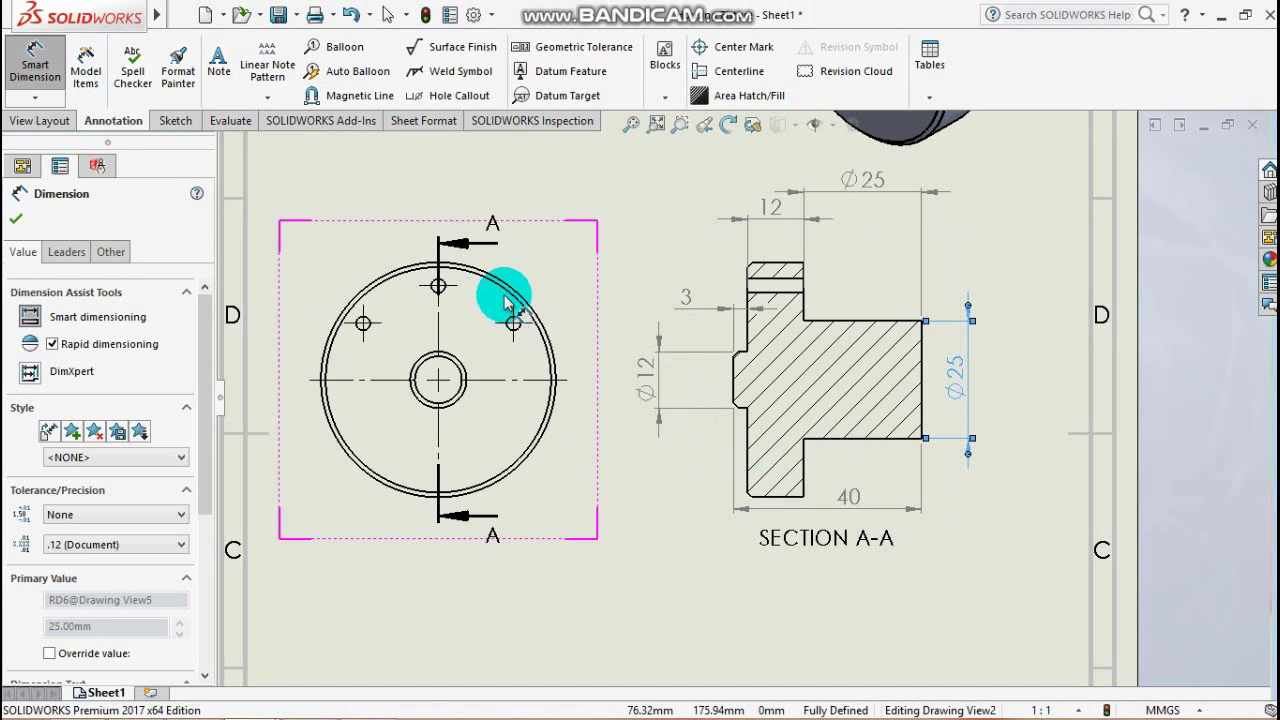
Dimension the front view's outer circle as Ø50
click(511, 294)
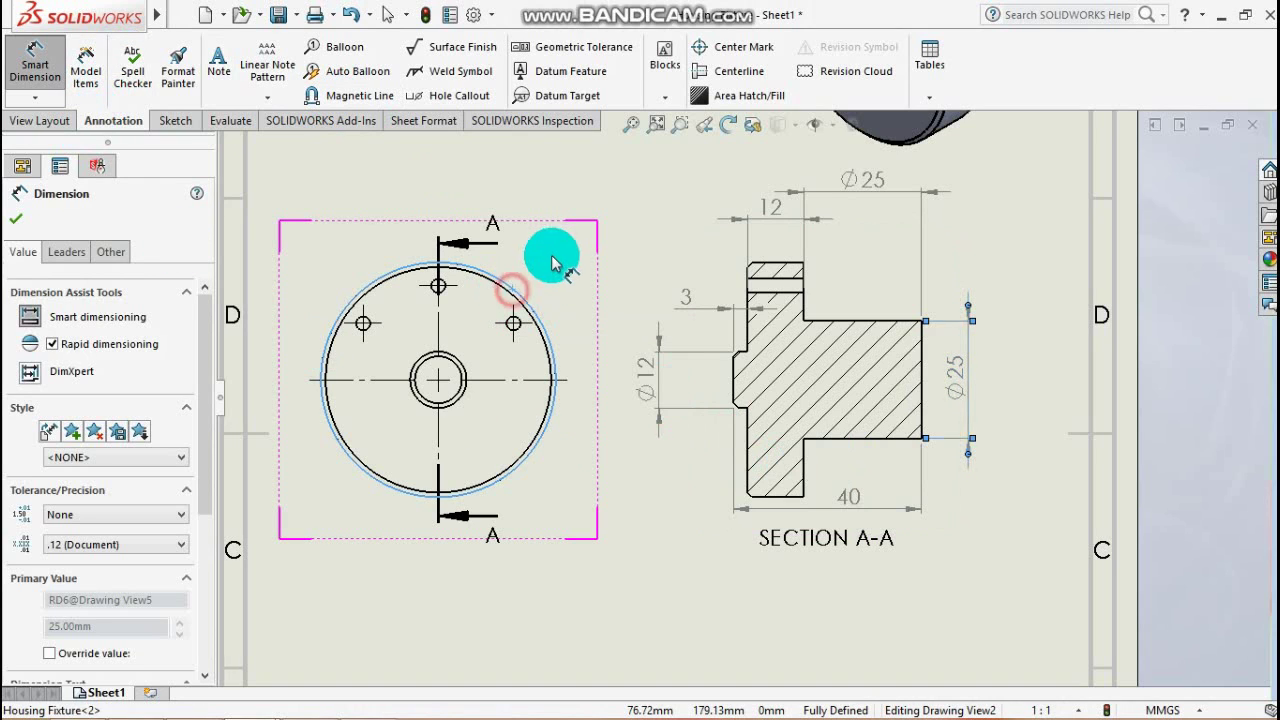
click(562, 247)
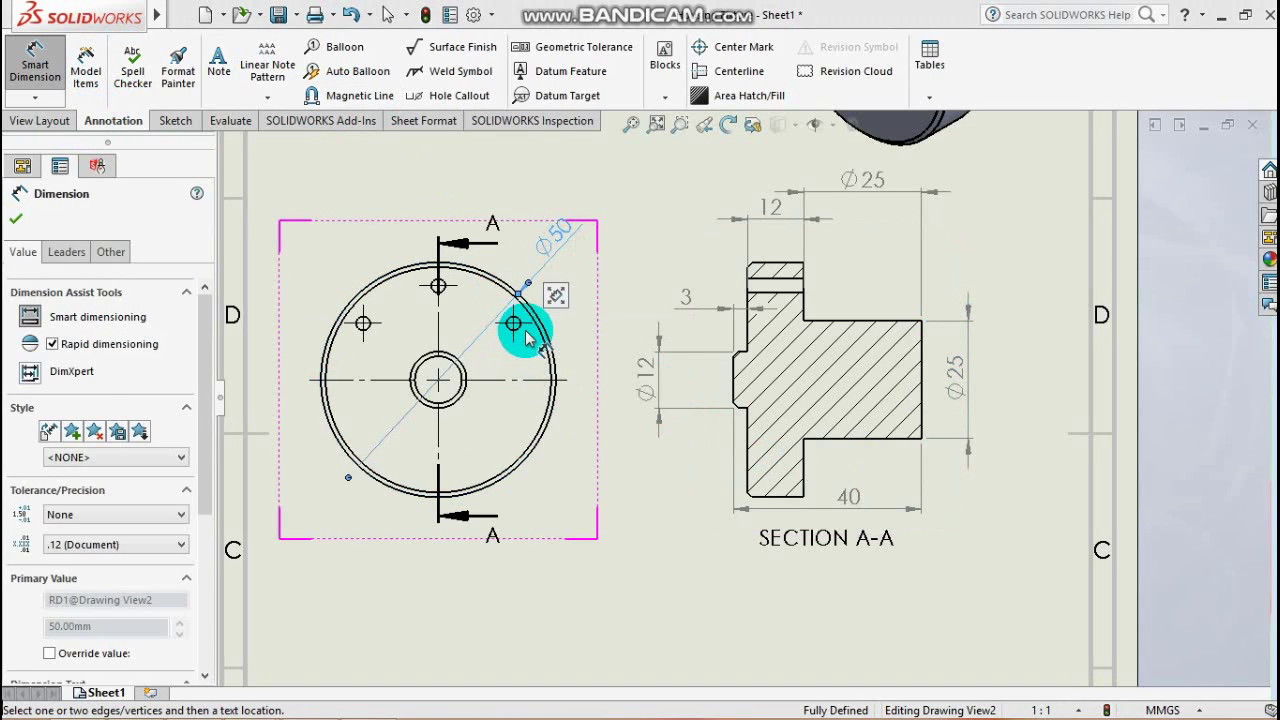
click(530, 336)
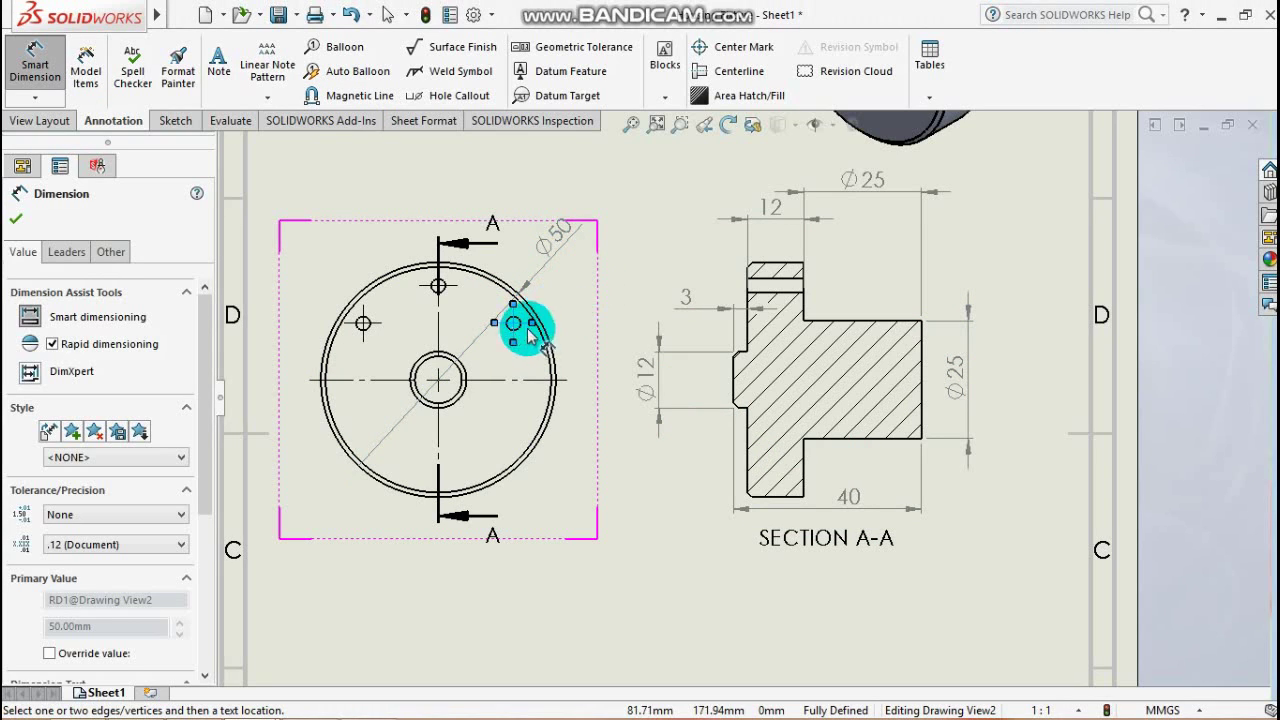
key(Escape)
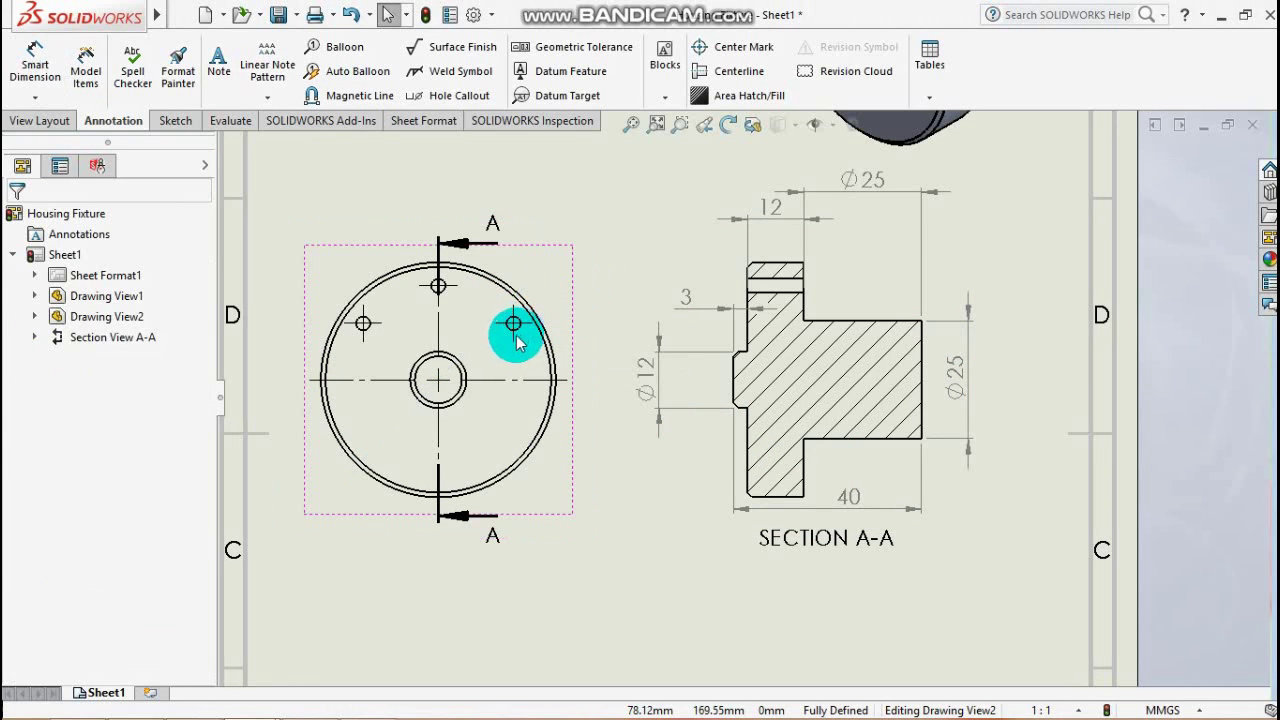
click(67, 58)
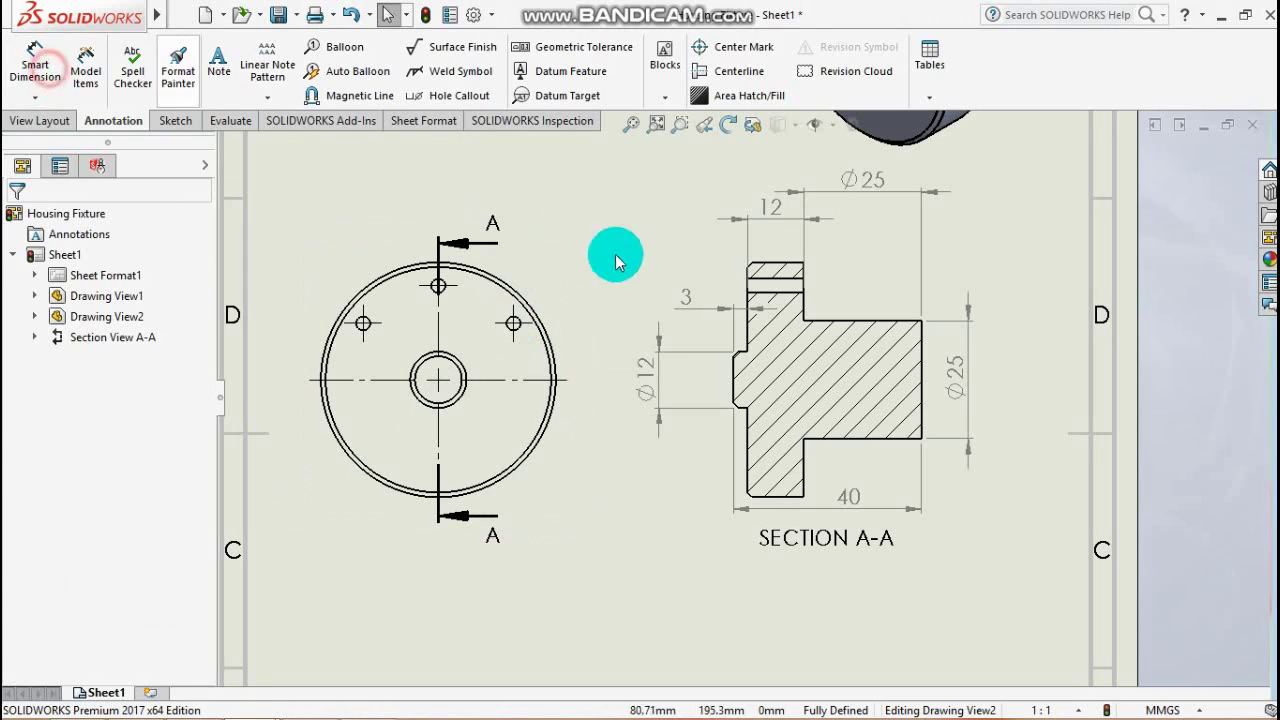
click(15, 70)
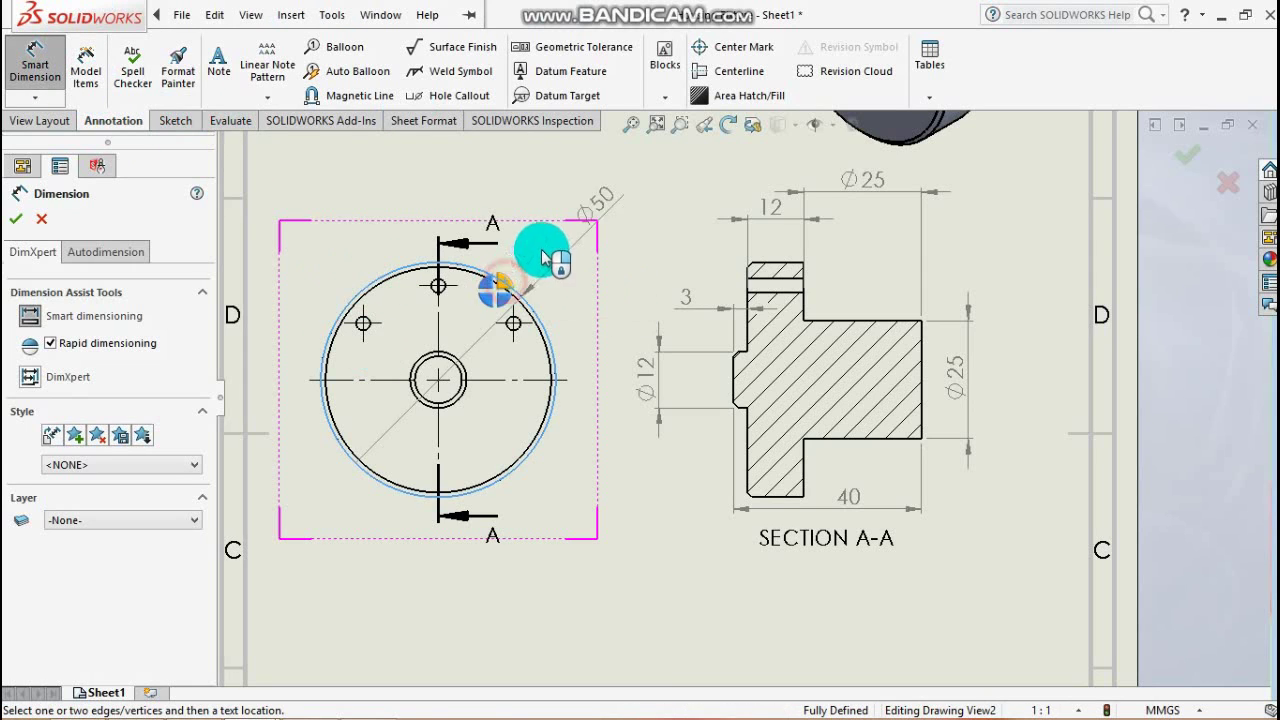
click(520, 298)
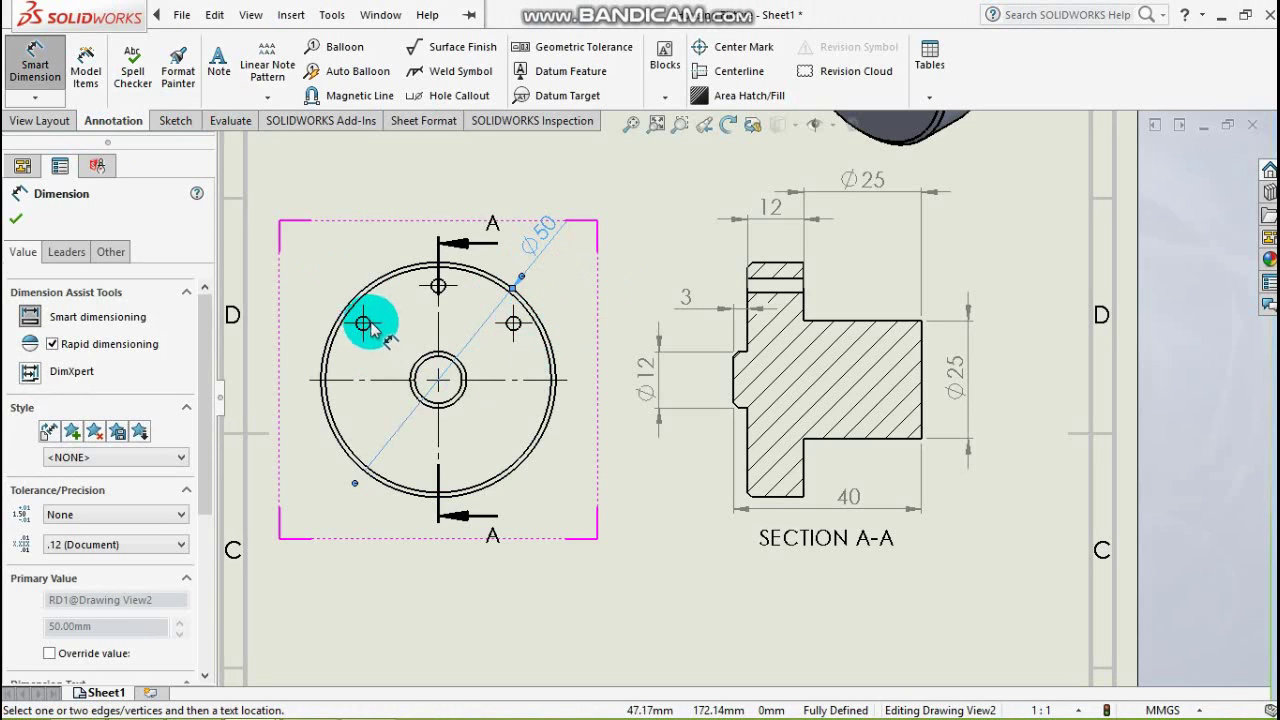
click(513, 323)
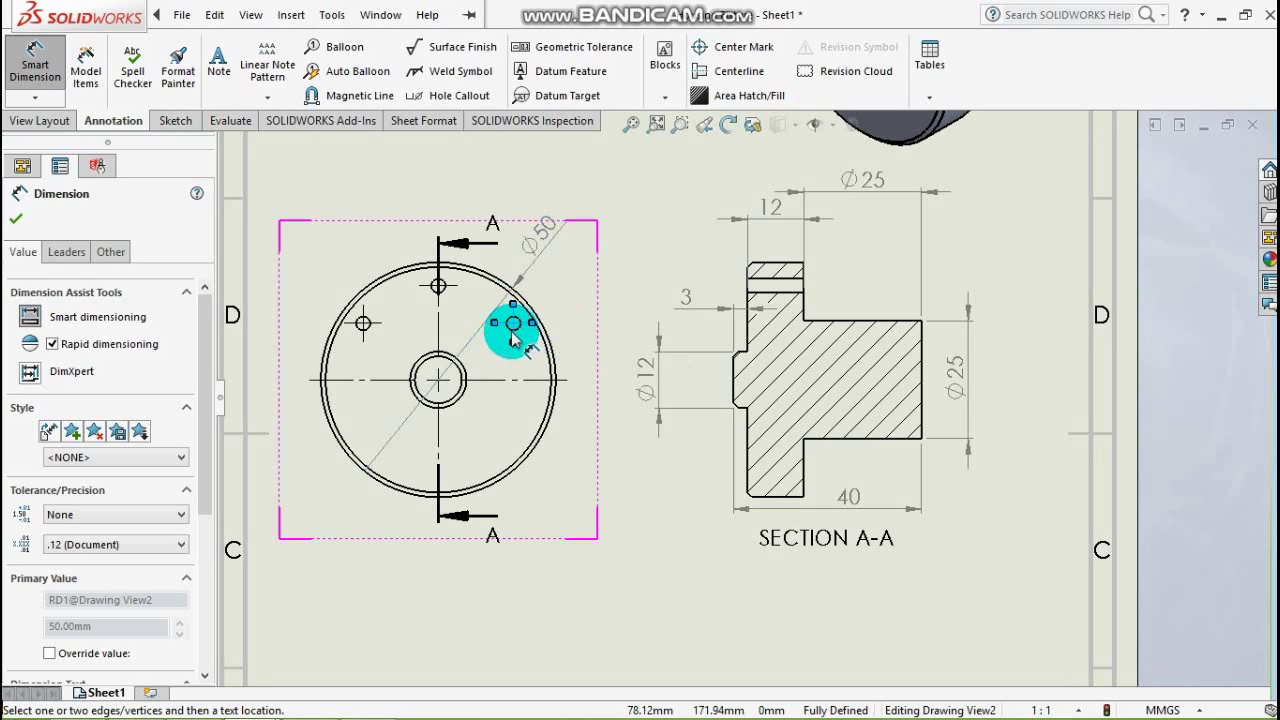
key(Escape)
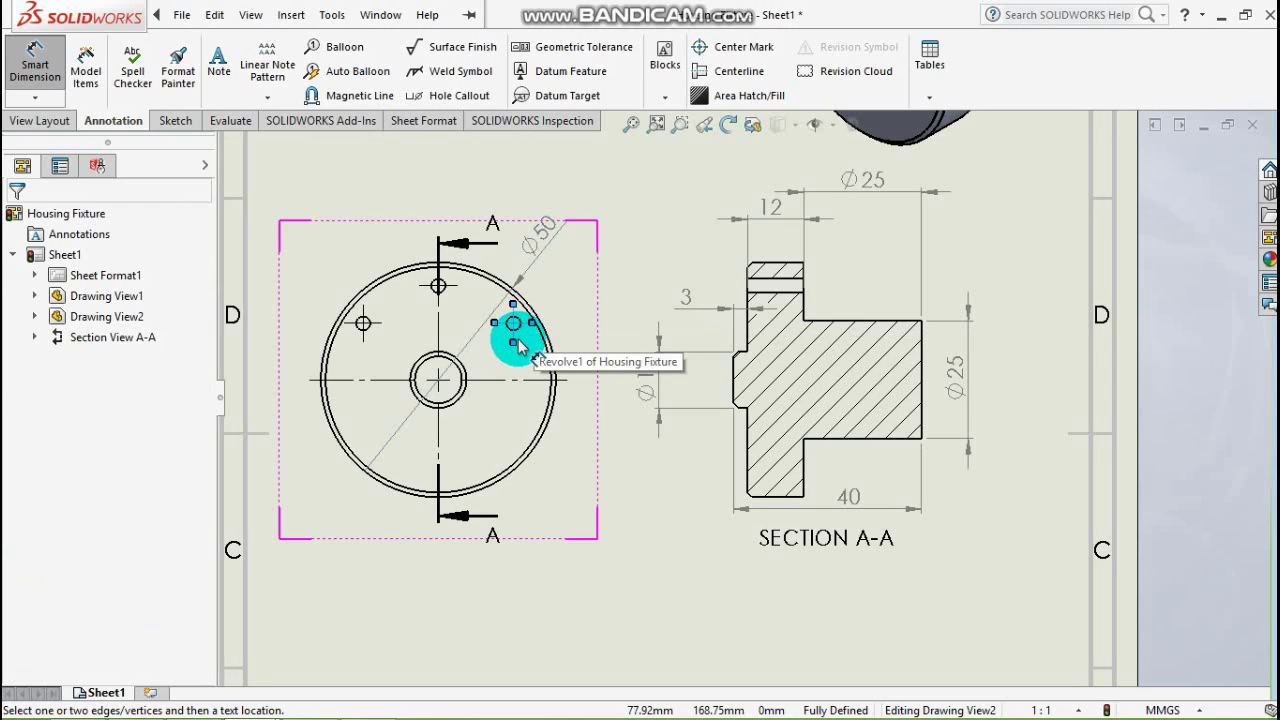
key(Escape)
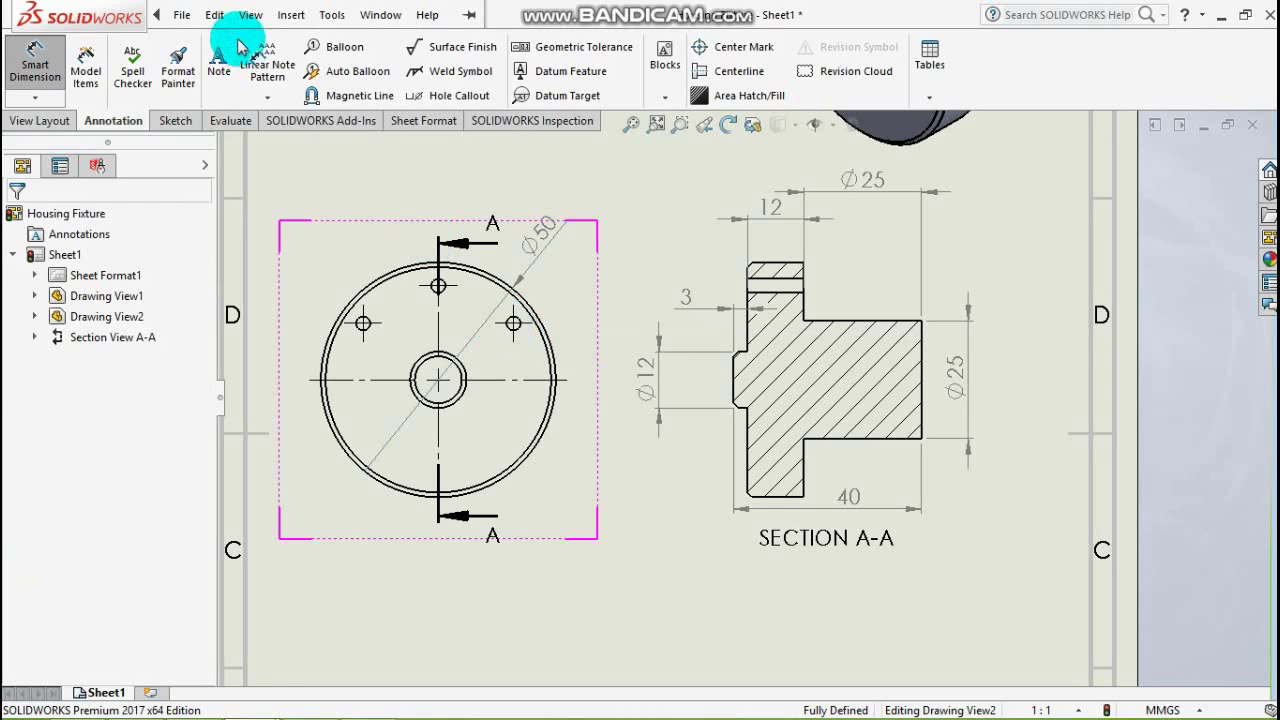
Give the right bolt hole a ⌀3 diameter and the left hole a 12 offset from the centre line
click(517, 330)
click(590, 300)
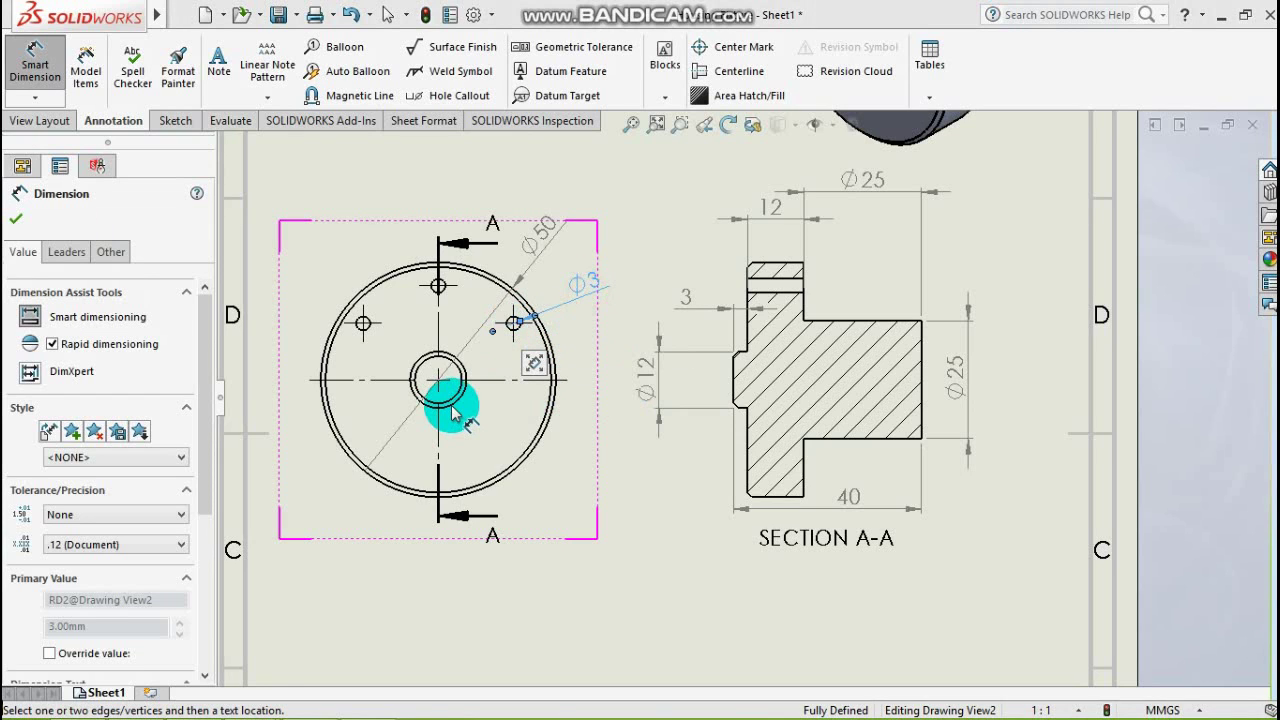
click(356, 380)
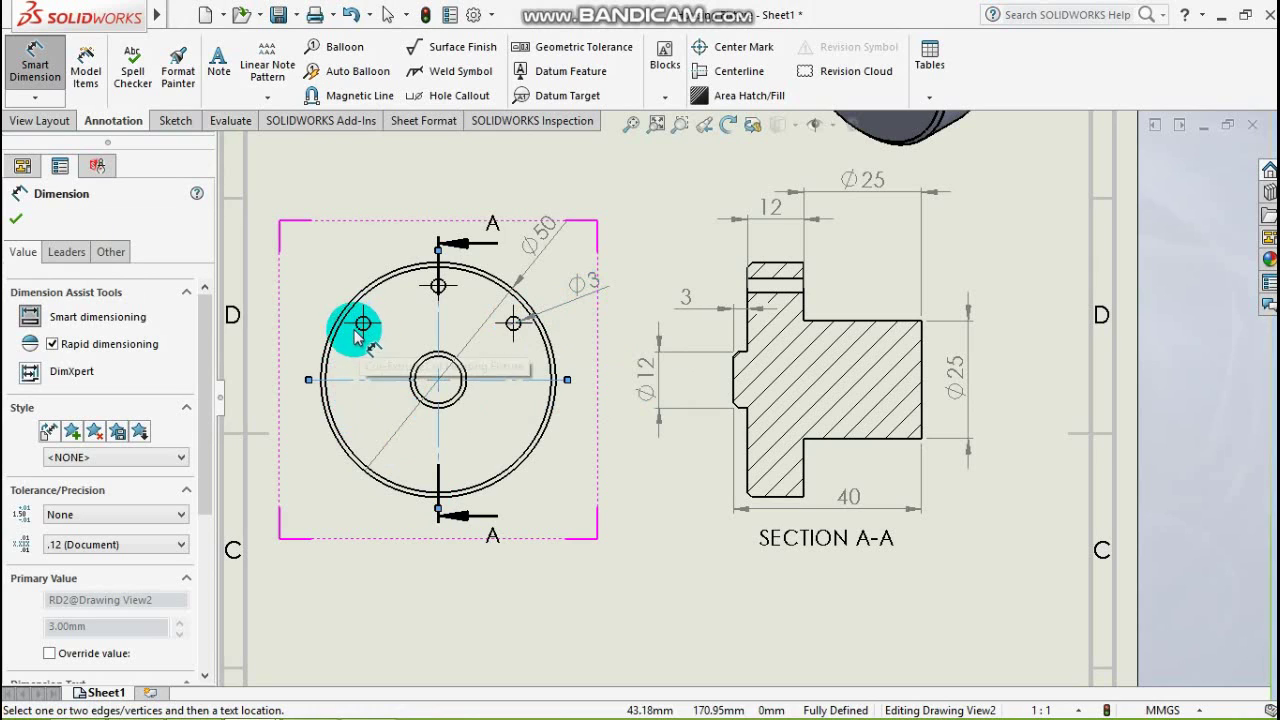
click(363, 325)
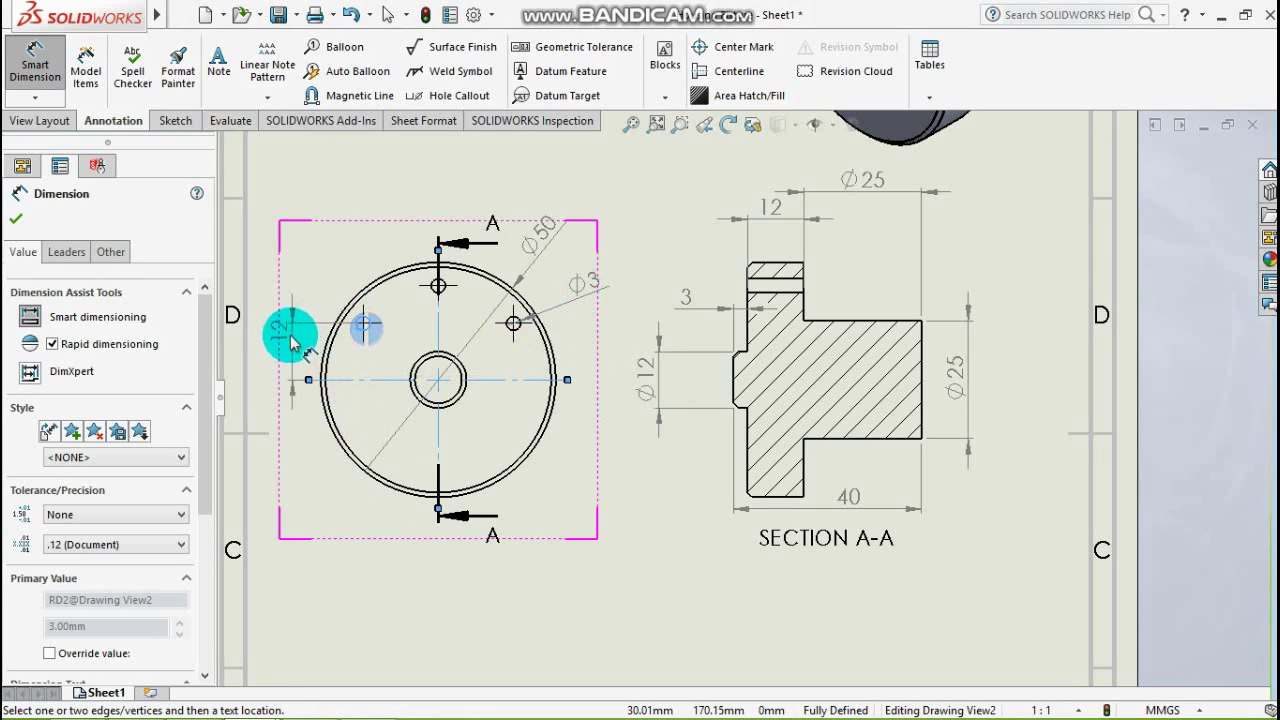
click(284, 350)
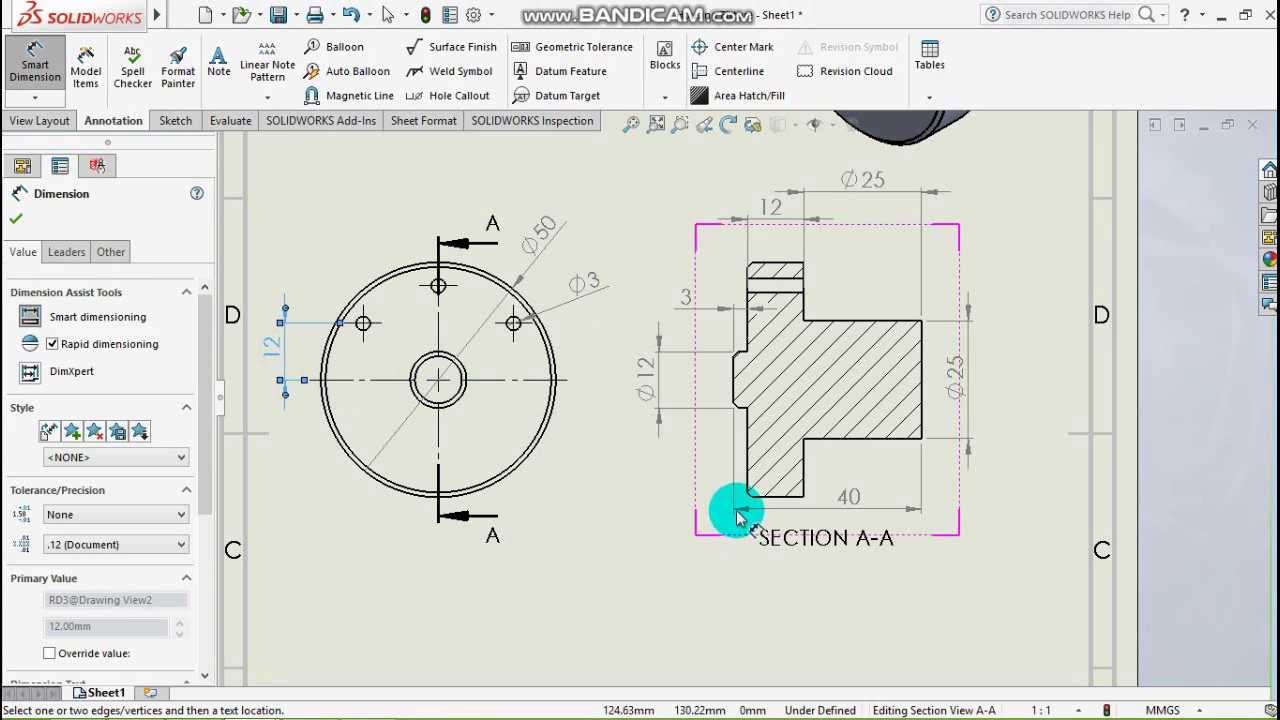
click(35, 97)
Add a 1 X 45° chamfer dimension at the bottom-left corner of section A-A
click(42, 300)
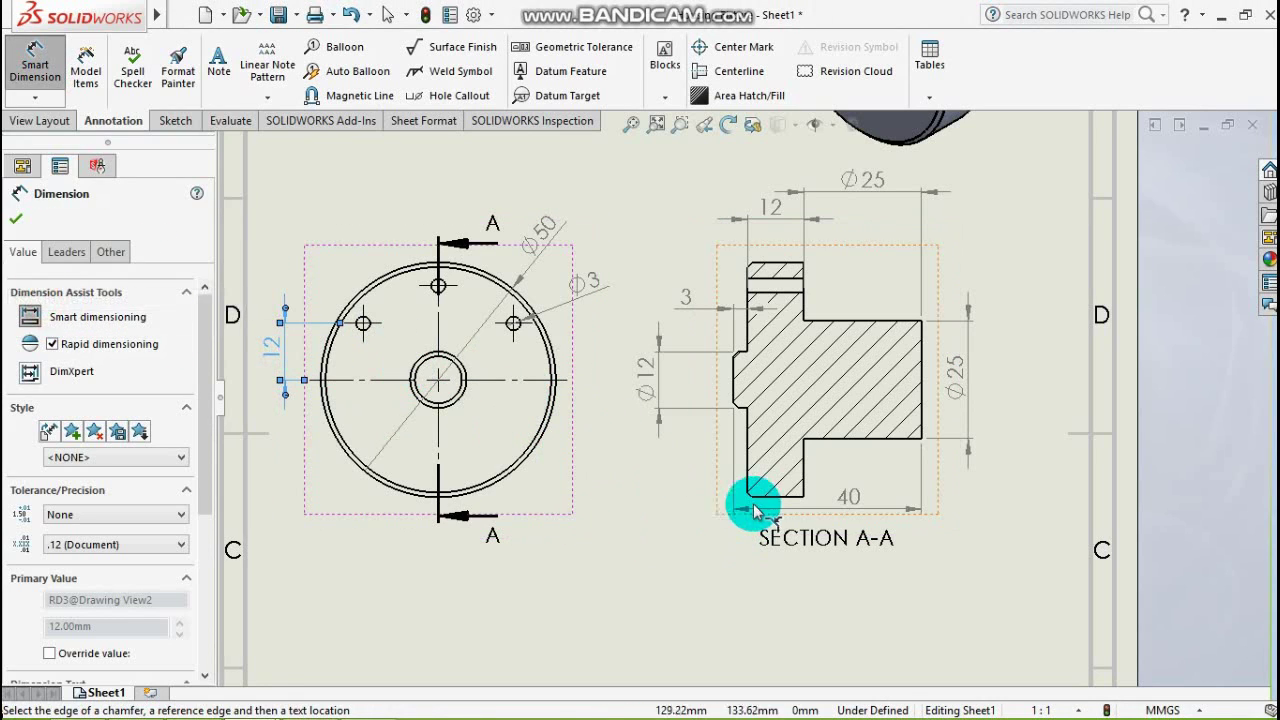
scroll(748, 500, down, 2)
scroll(723, 491, down, 2)
click(791, 448)
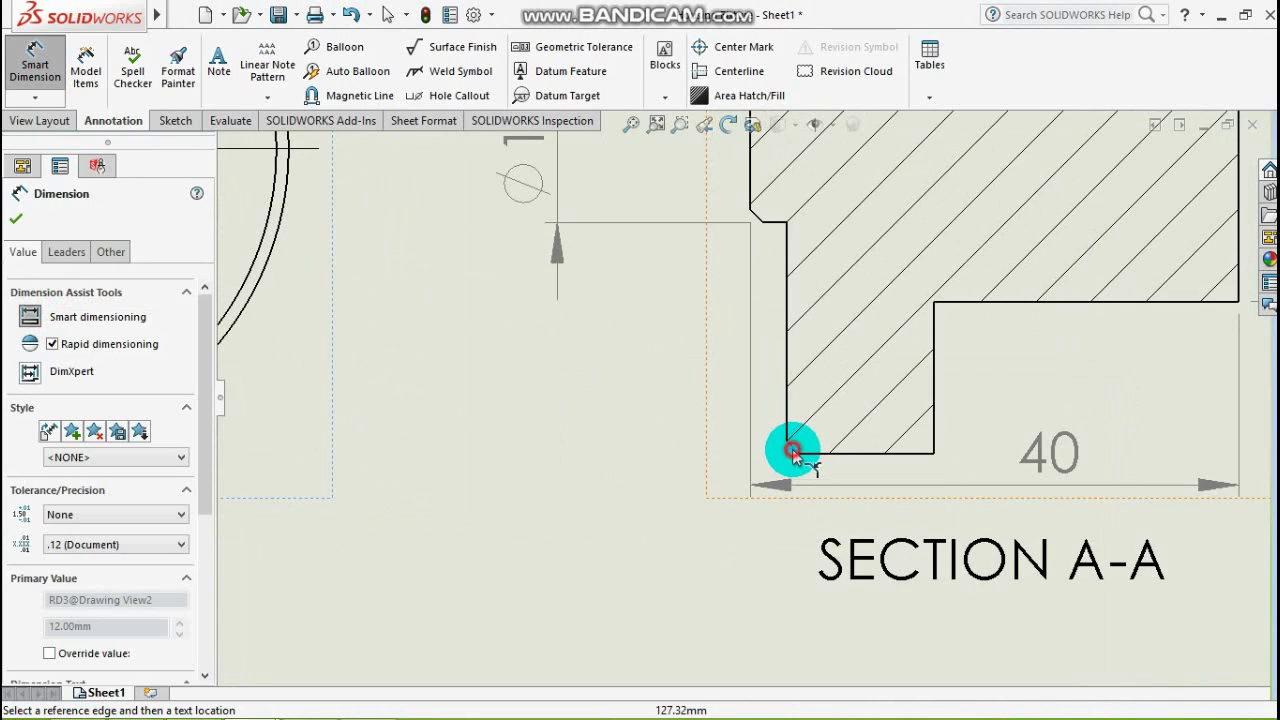
click(820, 454)
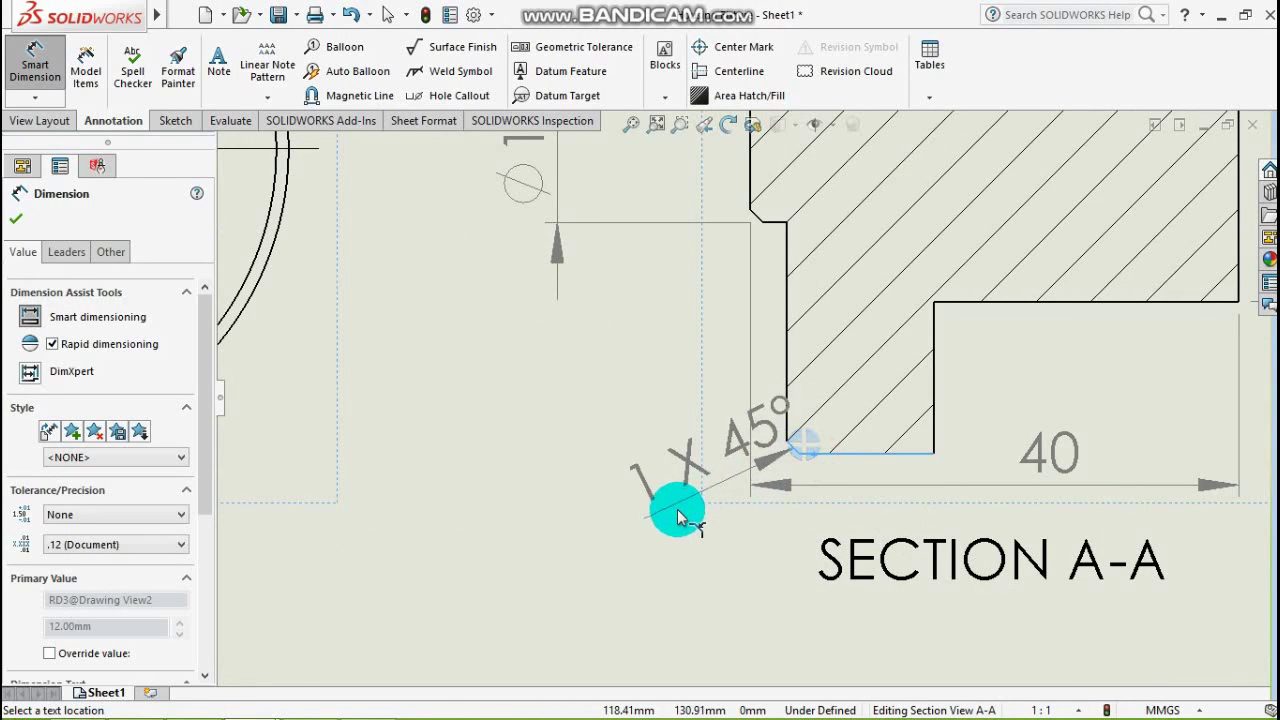
key(Escape)
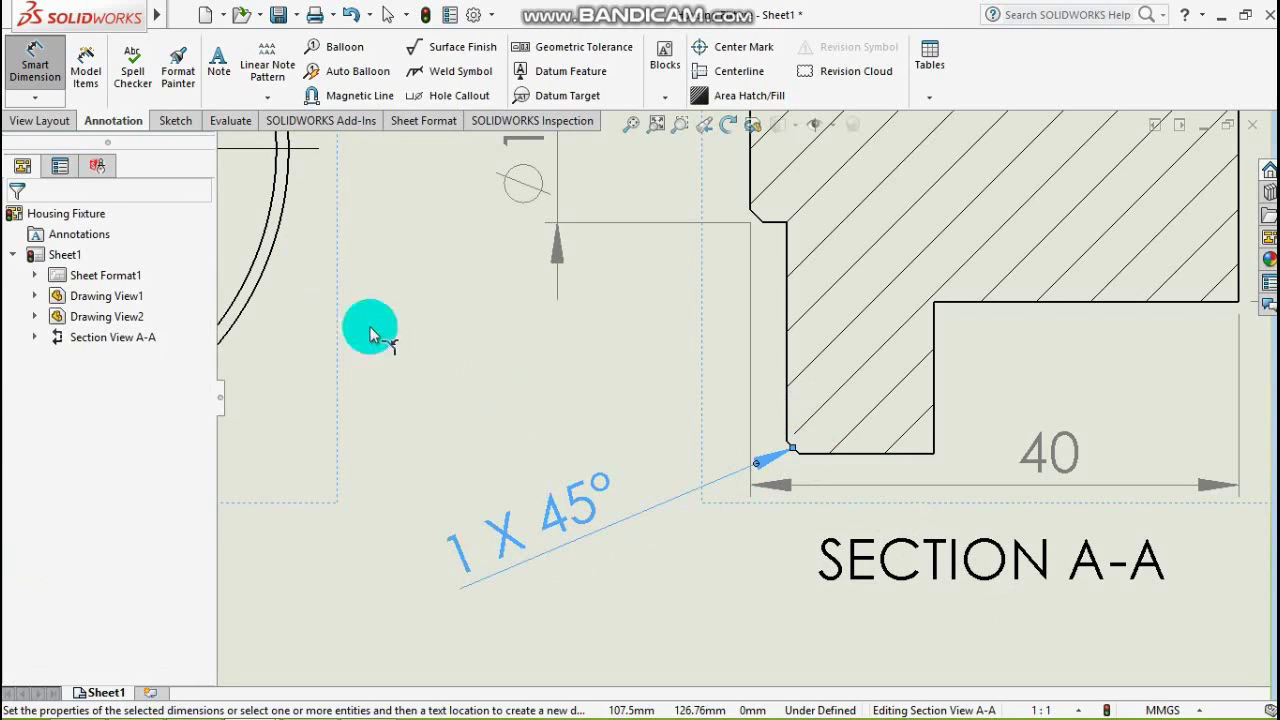
scroll(690, 440, up, 3)
scroll(880, 420, up, 2)
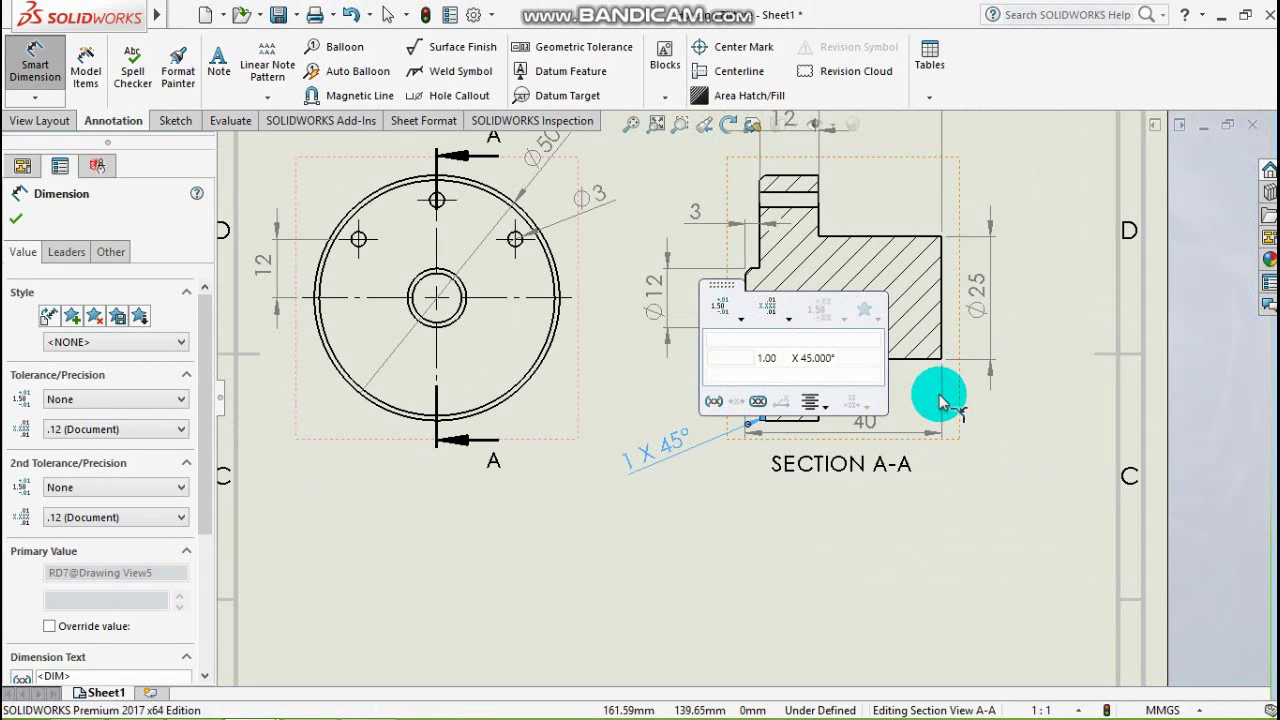
scroll(425, 268, up, 1)
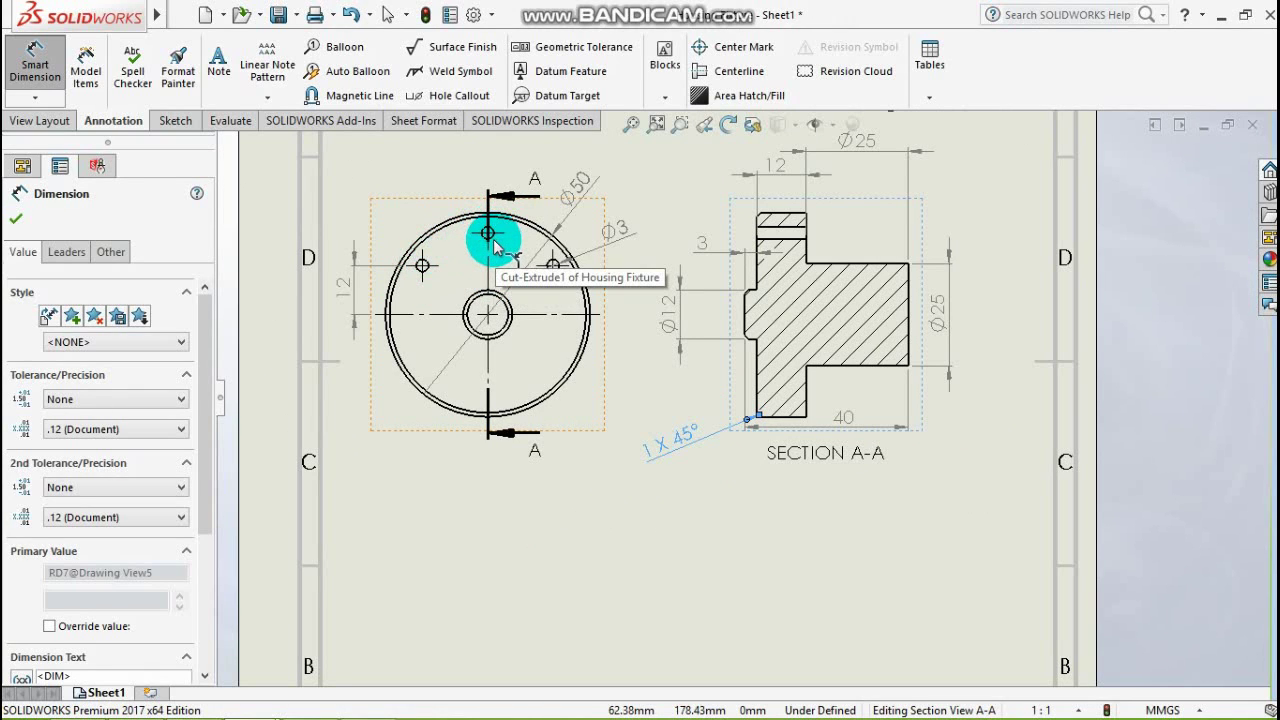
Inspect the Ø50 dimension and cutting line, leaving all dimension values unchanged
click(487, 313)
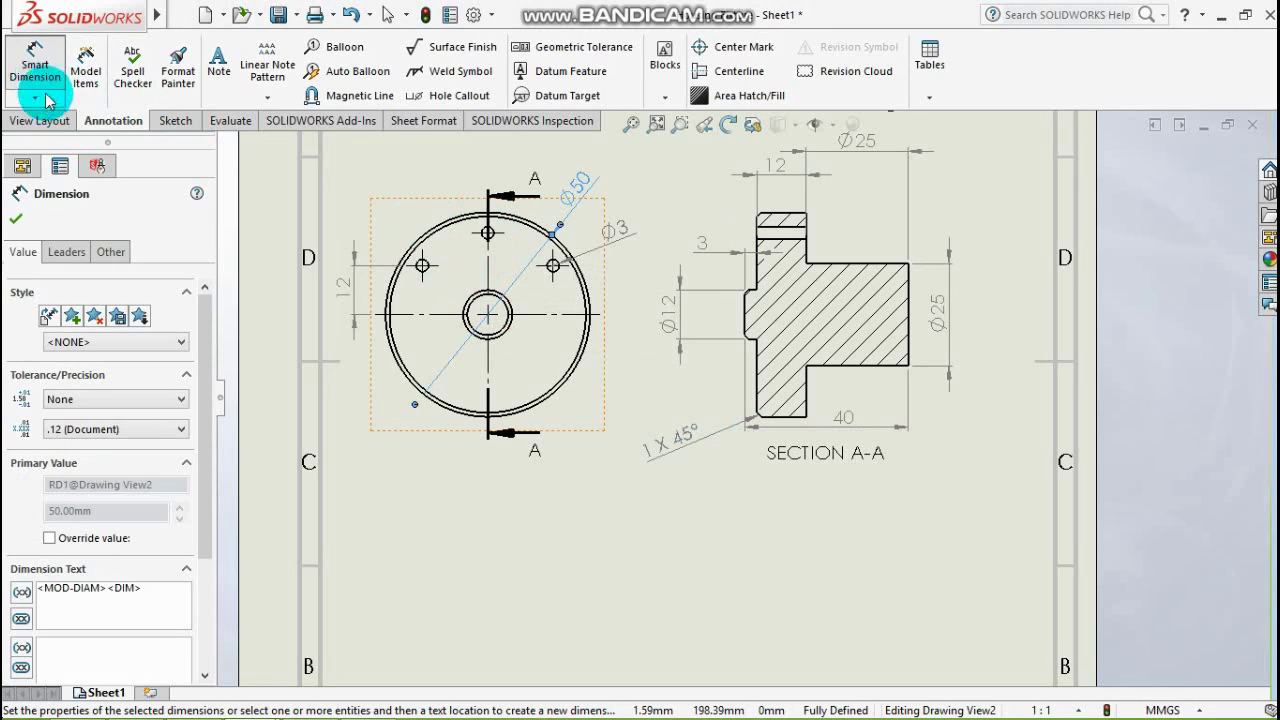
click(35, 62)
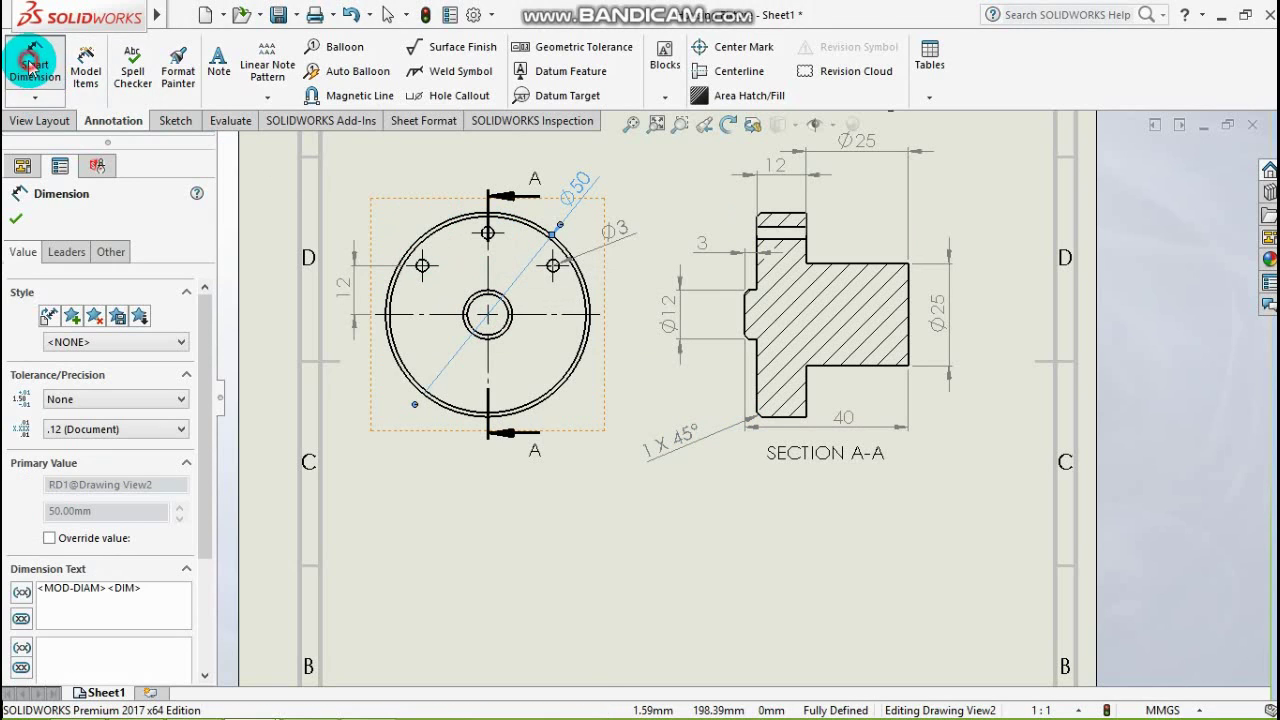
click(487, 245)
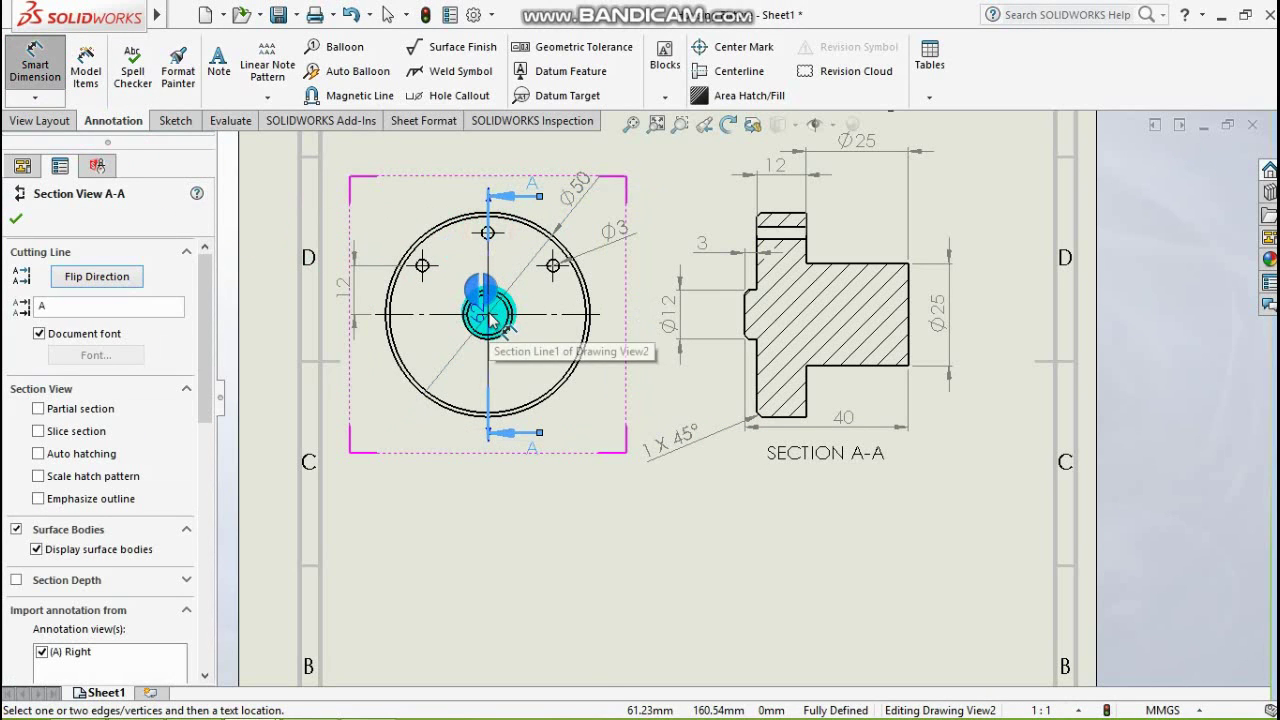
click(428, 277)
click(470, 282)
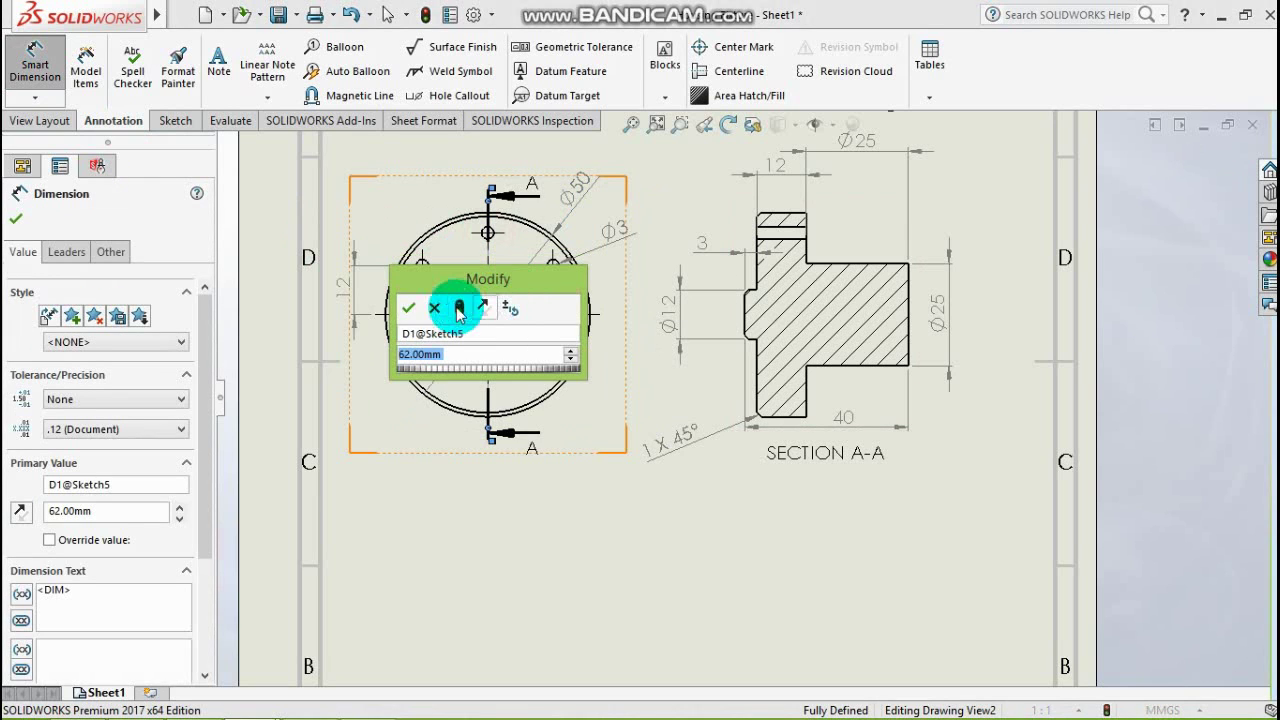
click(434, 309)
key(Escape)
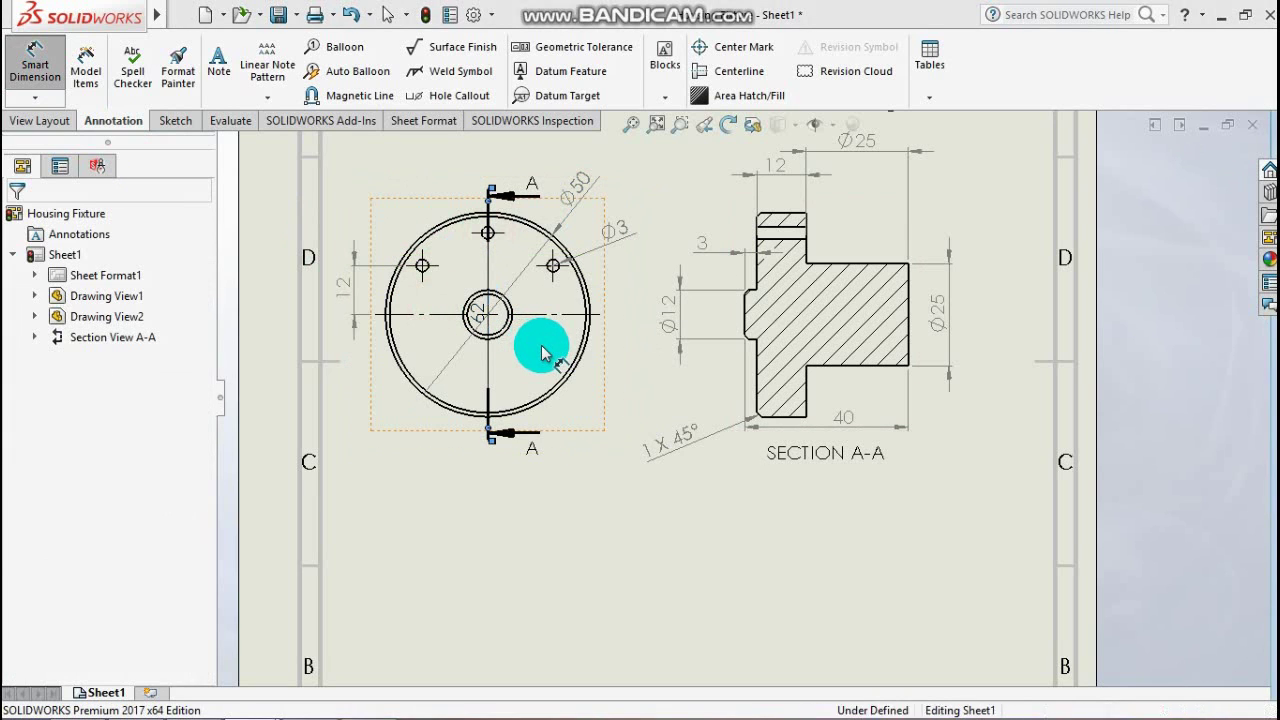
scroll(511, 285, down, 2)
scroll(505, 278, down, 2)
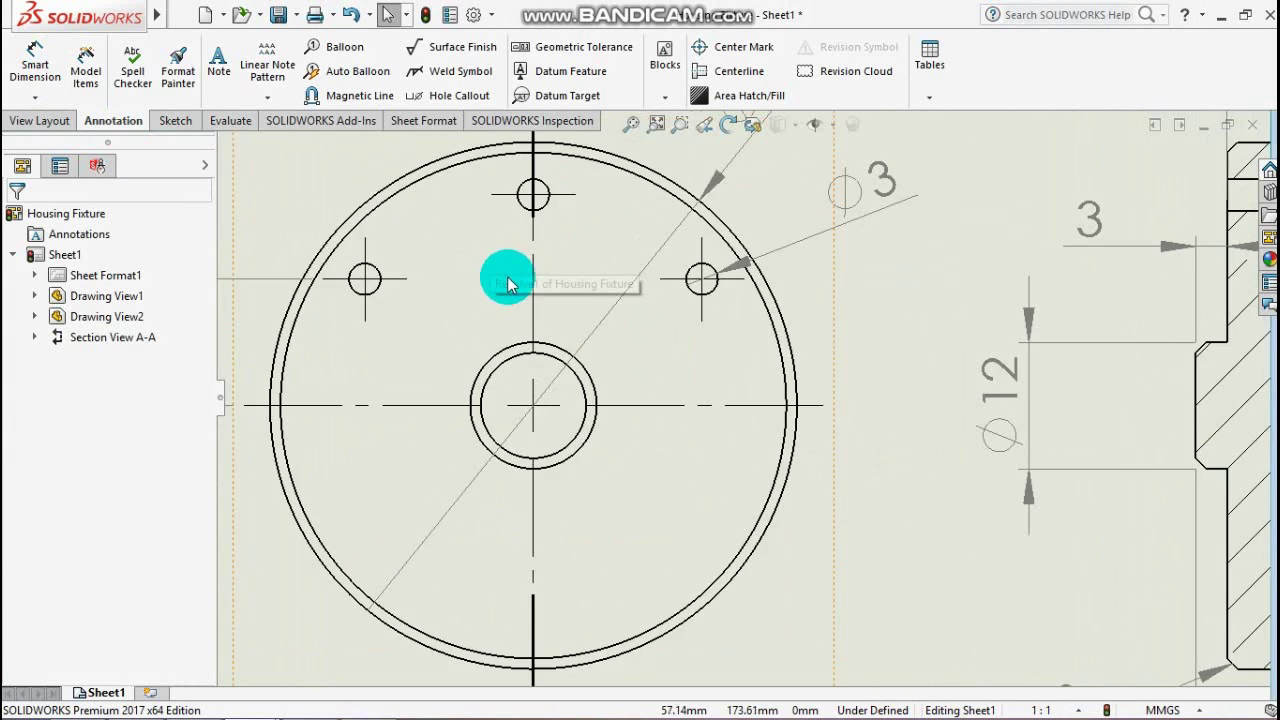
Dimension the top bolt hole 20 above the horizontal centre line
click(47, 74)
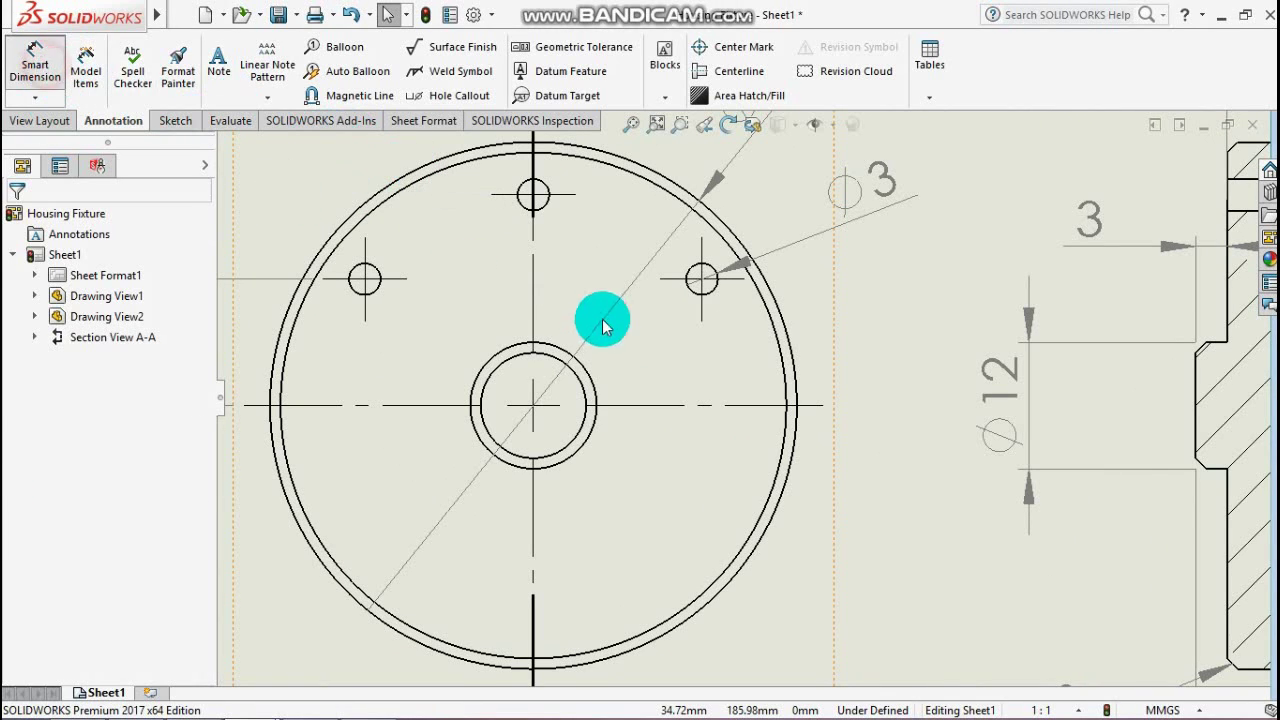
click(526, 205)
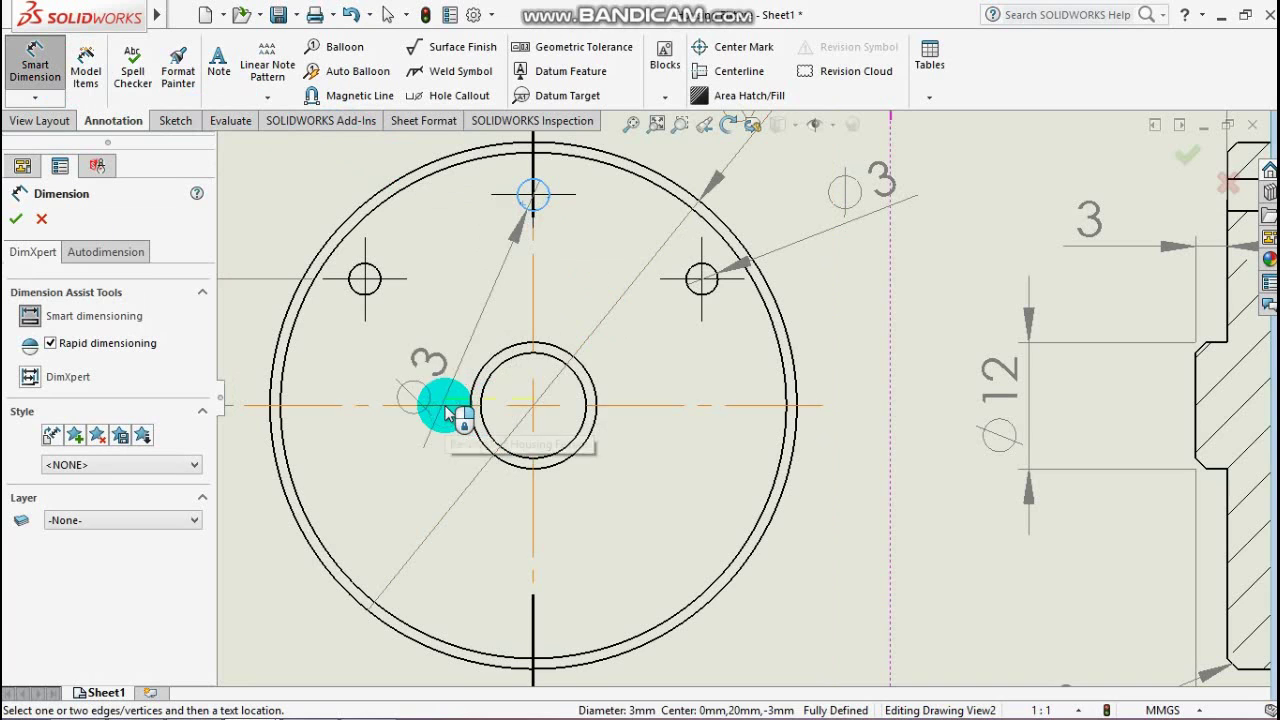
click(445, 405)
key(z)
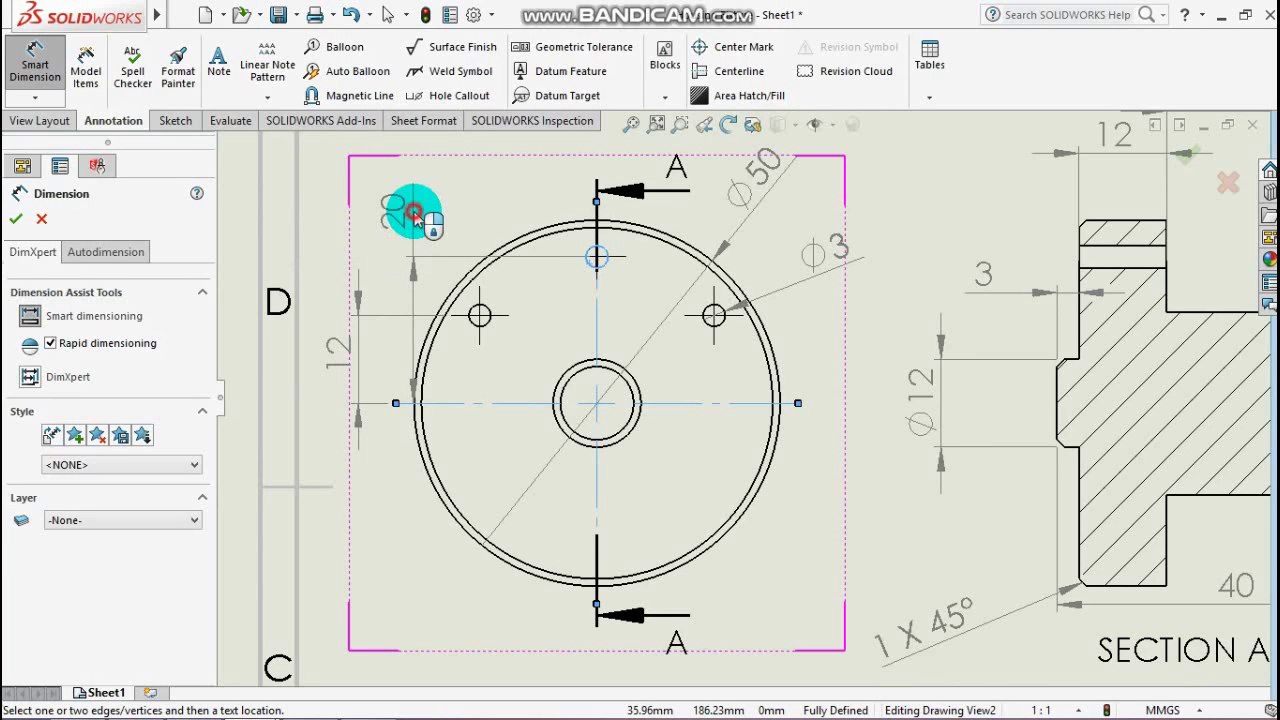
click(414, 215)
scroll(720, 343, up, 2)
scroll(740, 390, up, 1)
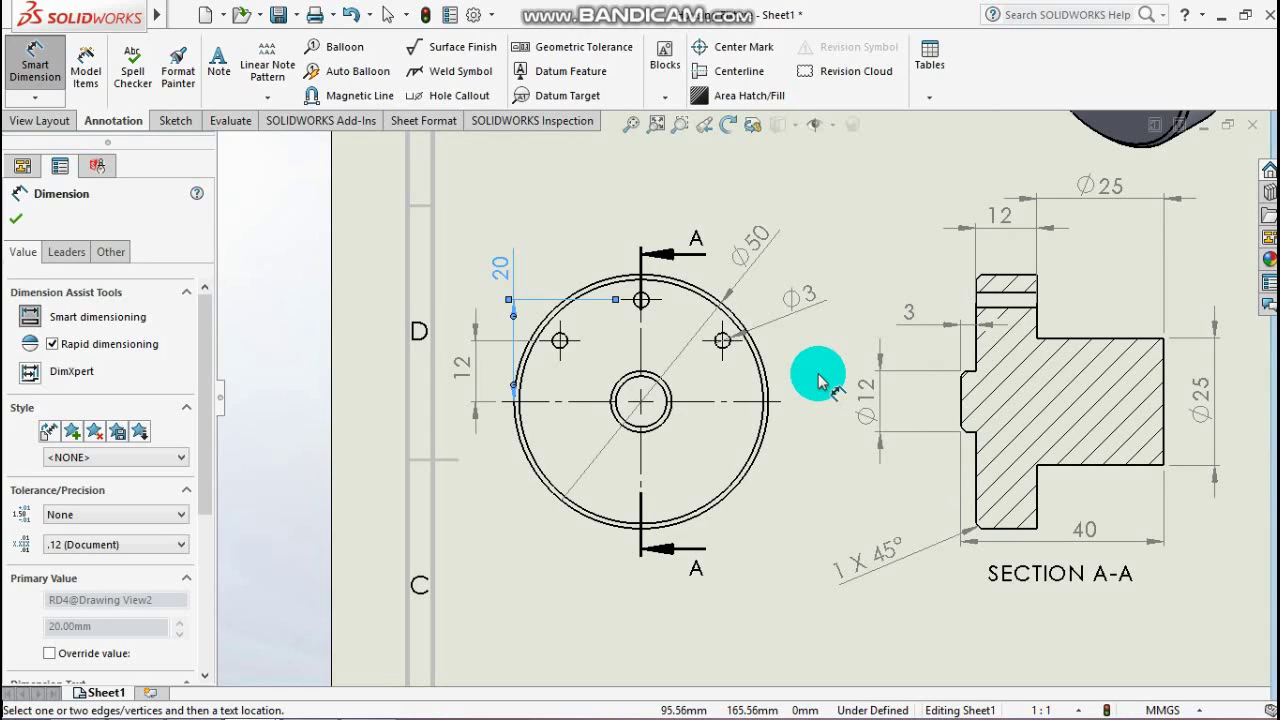
click(19, 222)
scroll(1134, 405, up, 2)
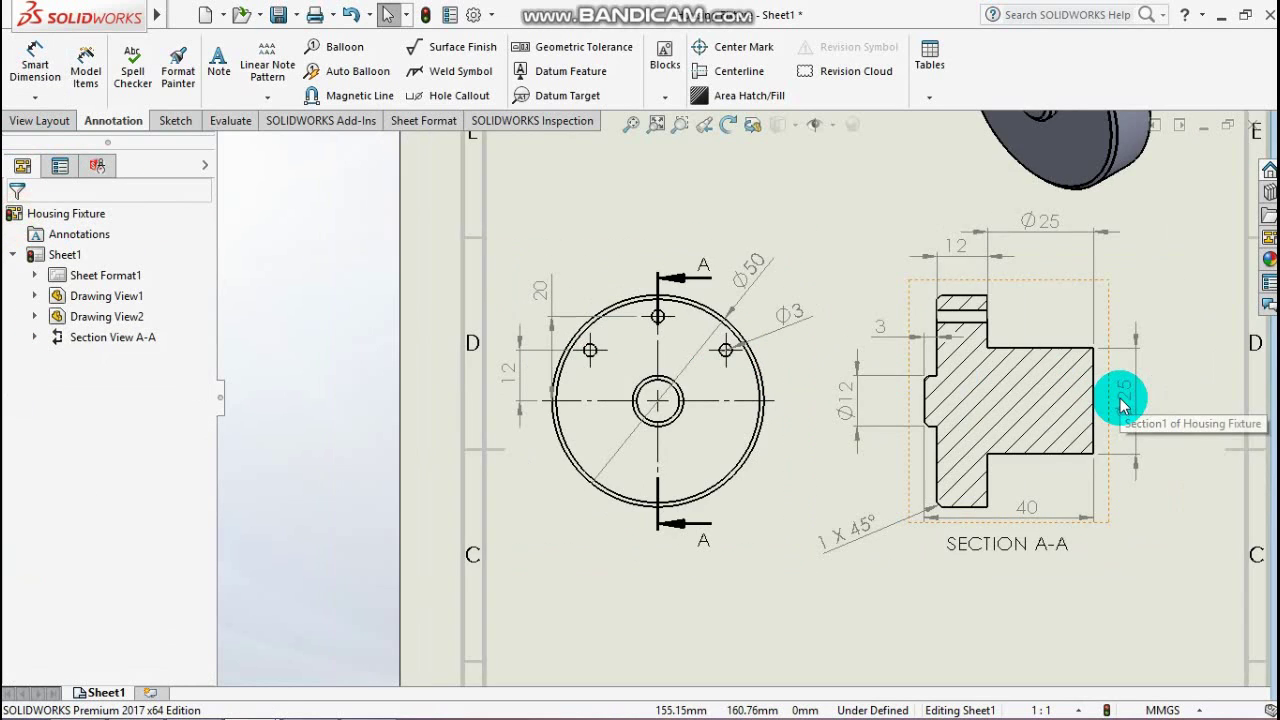
scroll(1134, 405, up, 2)
scroll(1134, 410, up, 2)
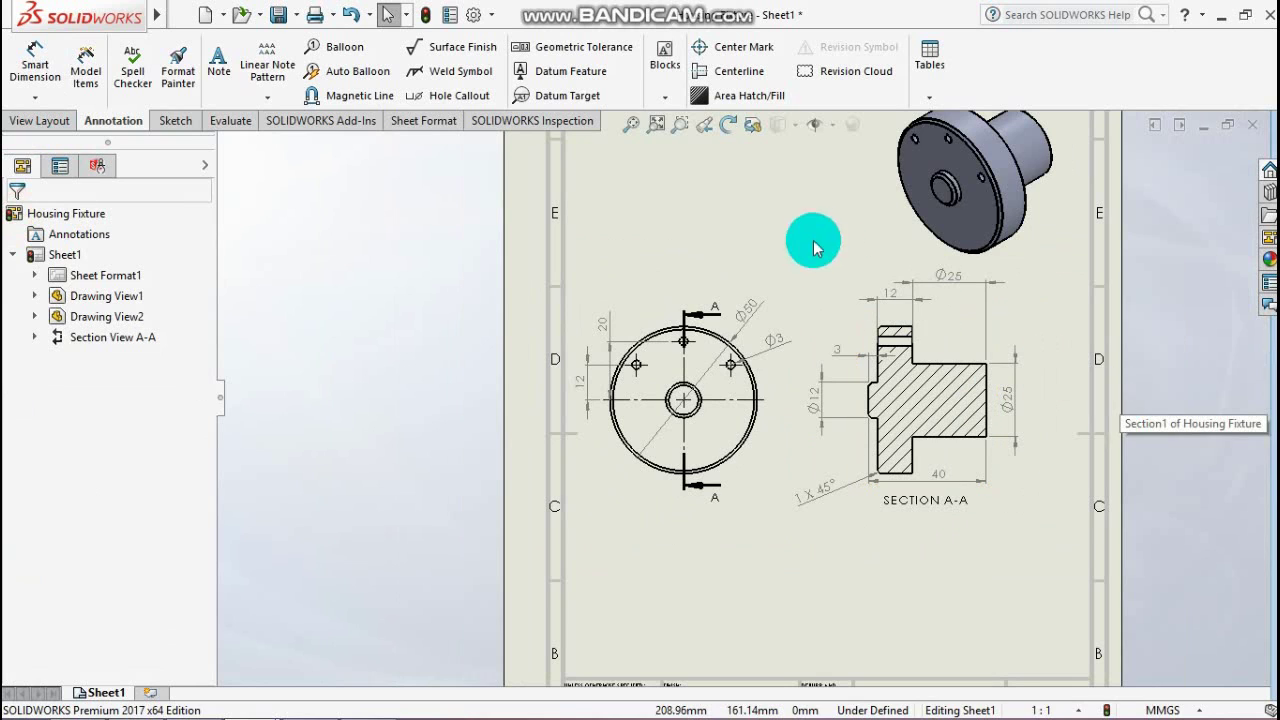
click(656, 124)
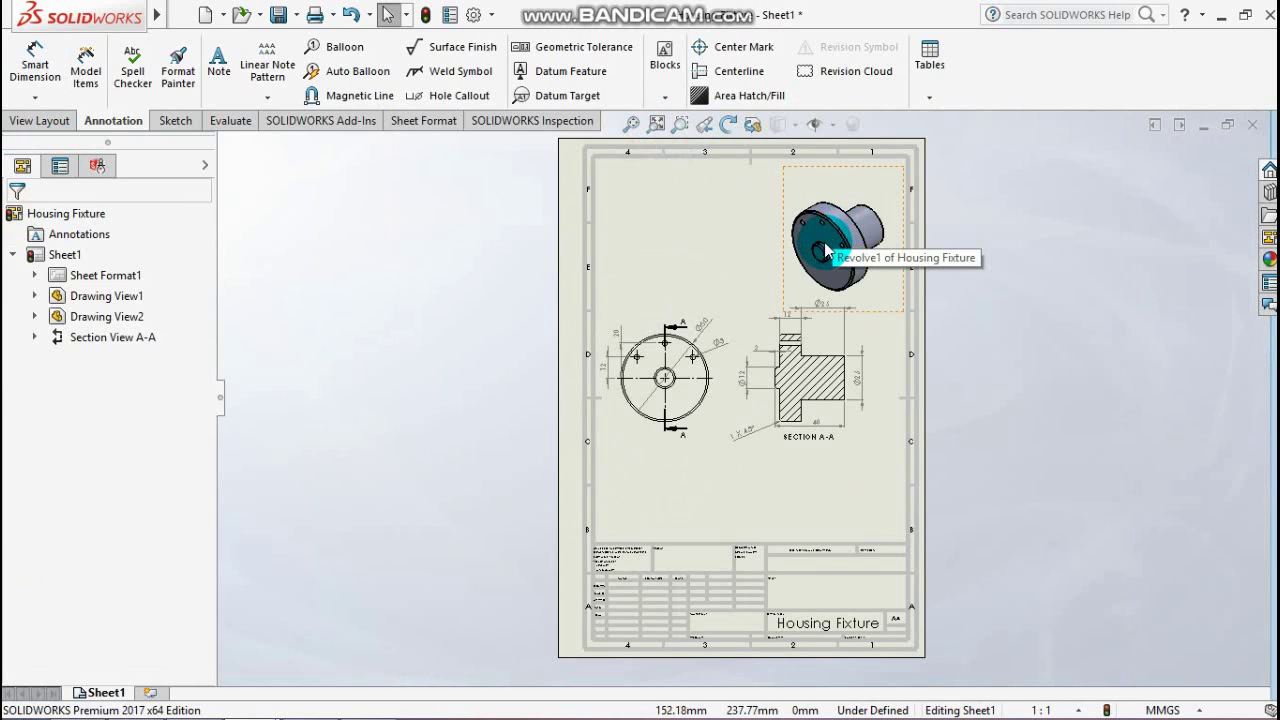
scroll(826, 250, down, 3)
drag(671, 366, 670, 270)
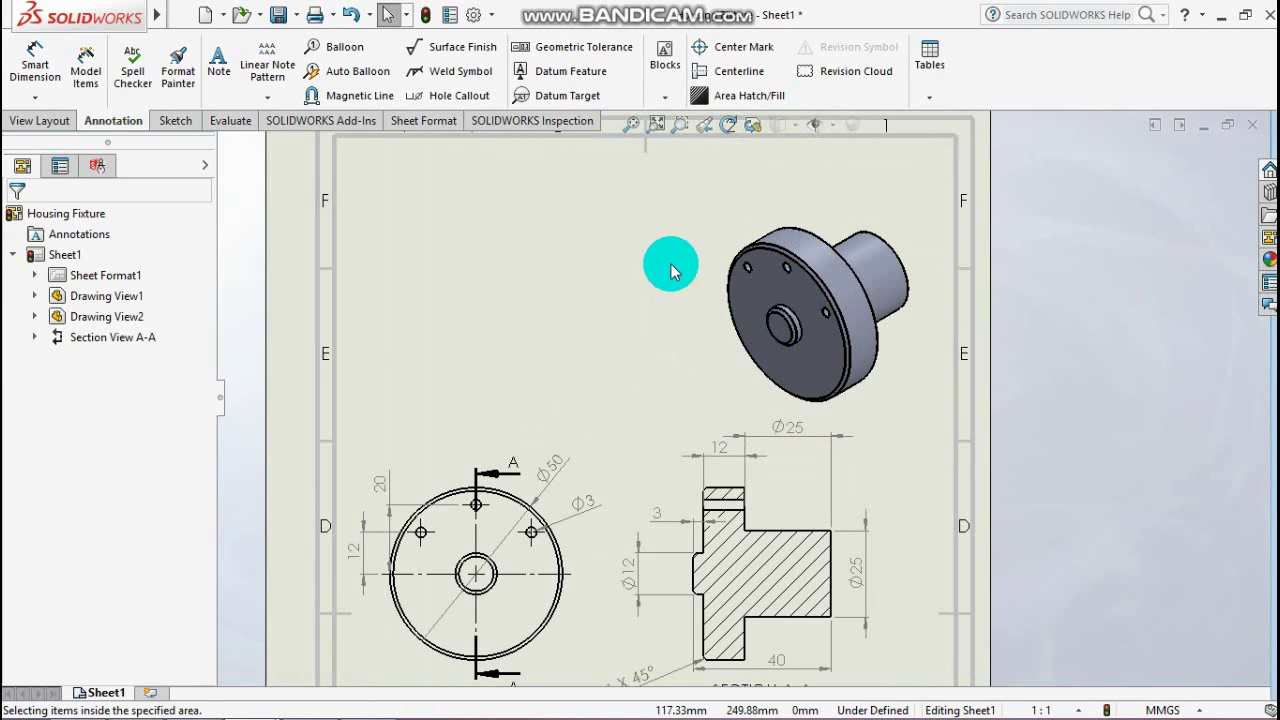
scroll(687, 270, up, 1)
scroll(700, 300, up, 2)
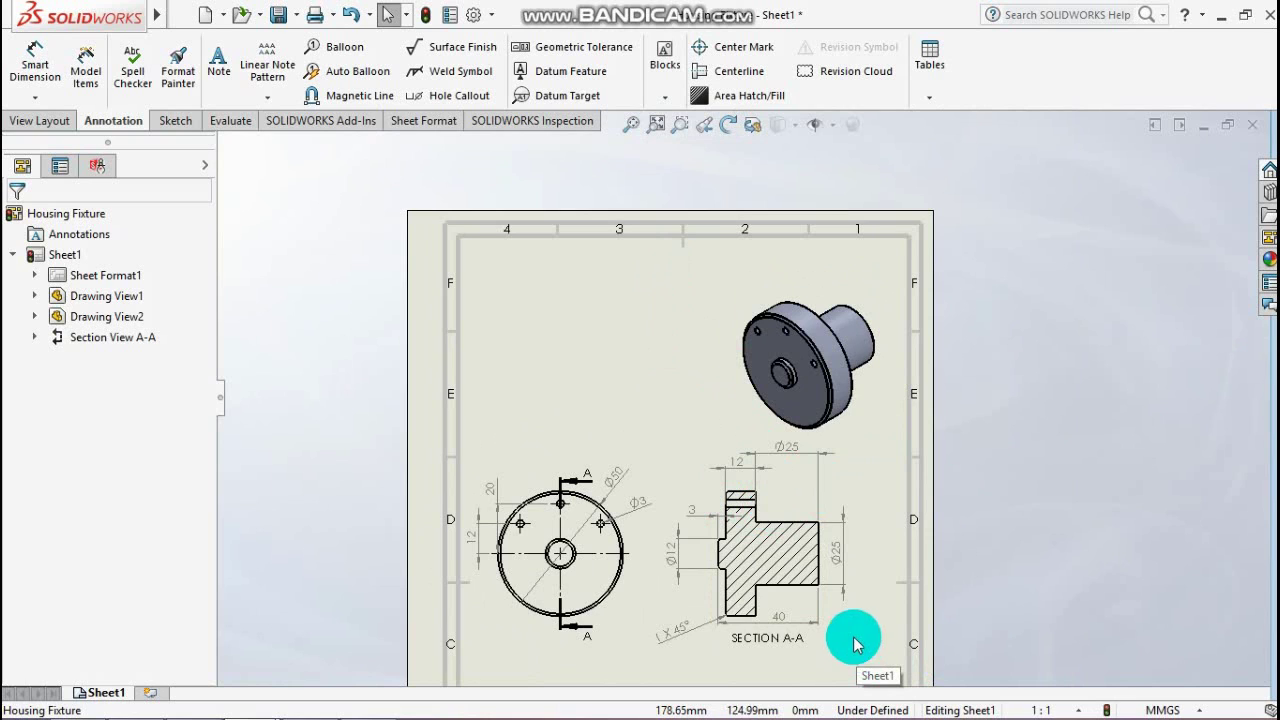
Save the drawing as Housing Fixture
click(278, 14)
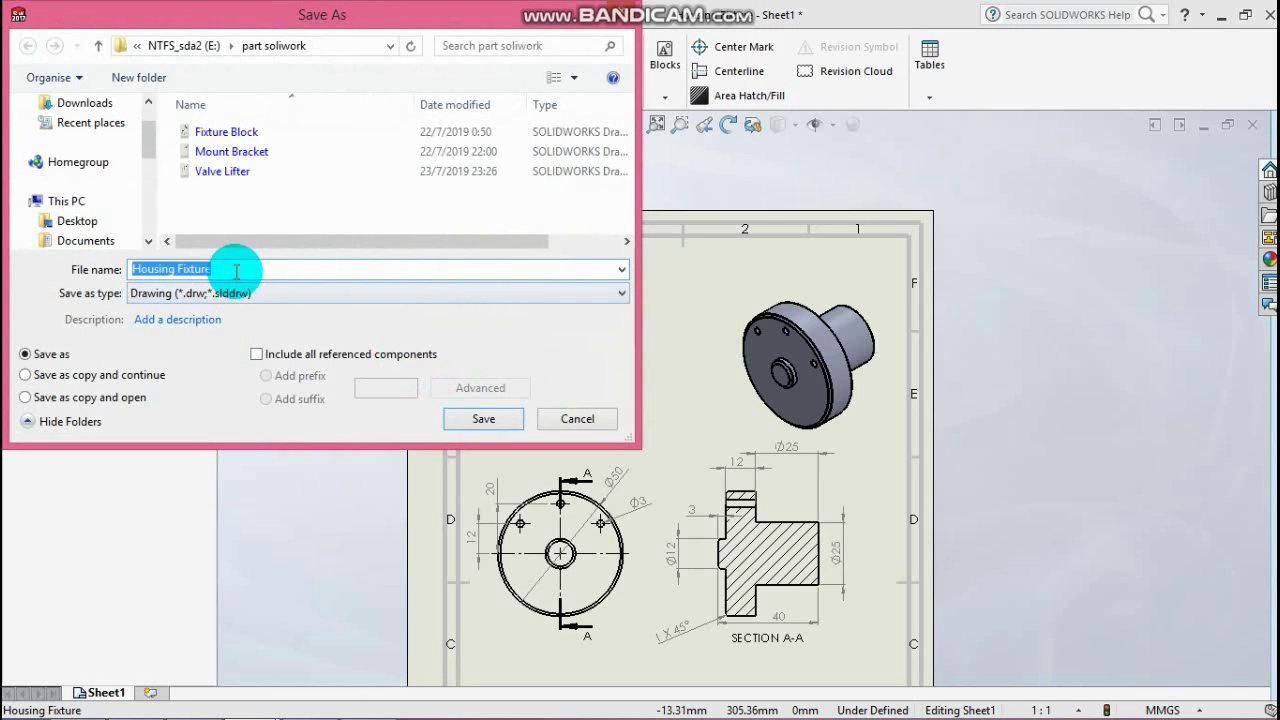
click(482, 420)
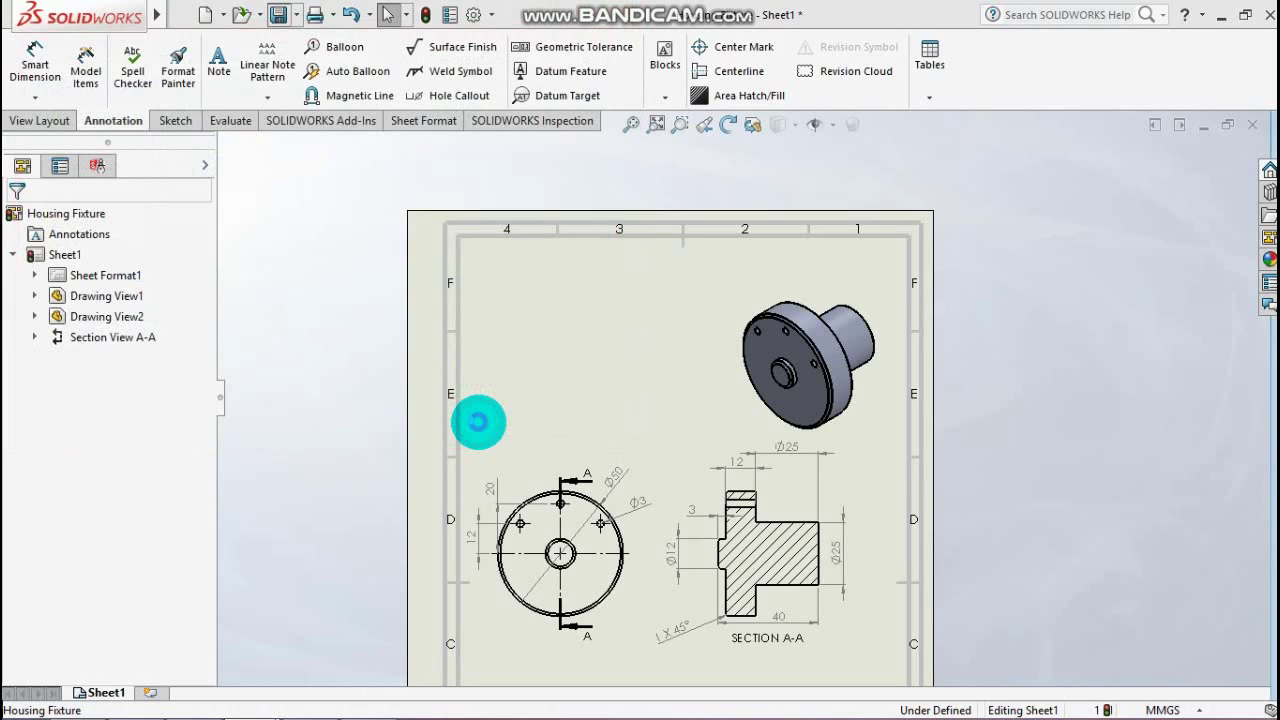